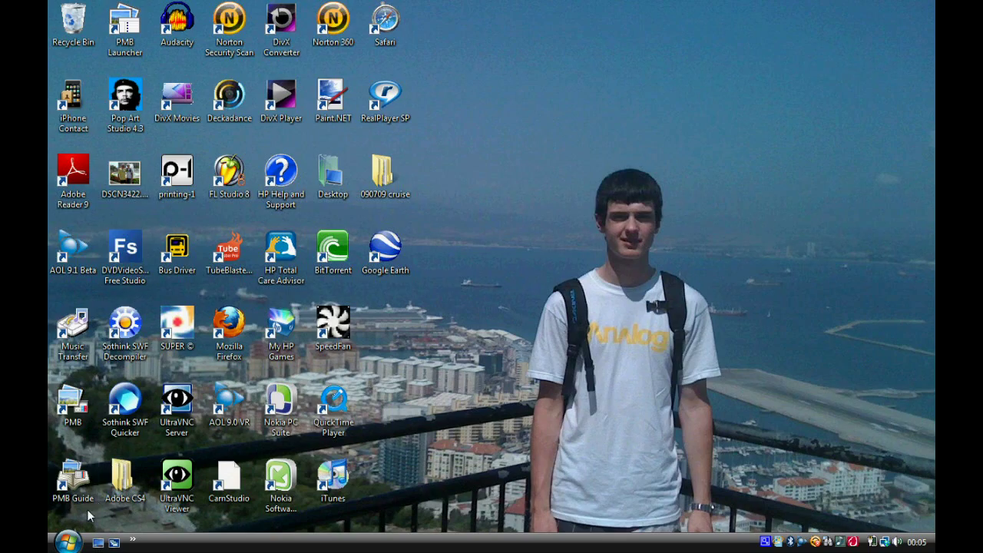
# Launch Ulead VideoStudio SE DVD by searching 'ulead' in the Vista Start menu.
pyautogui.click(81, 540)
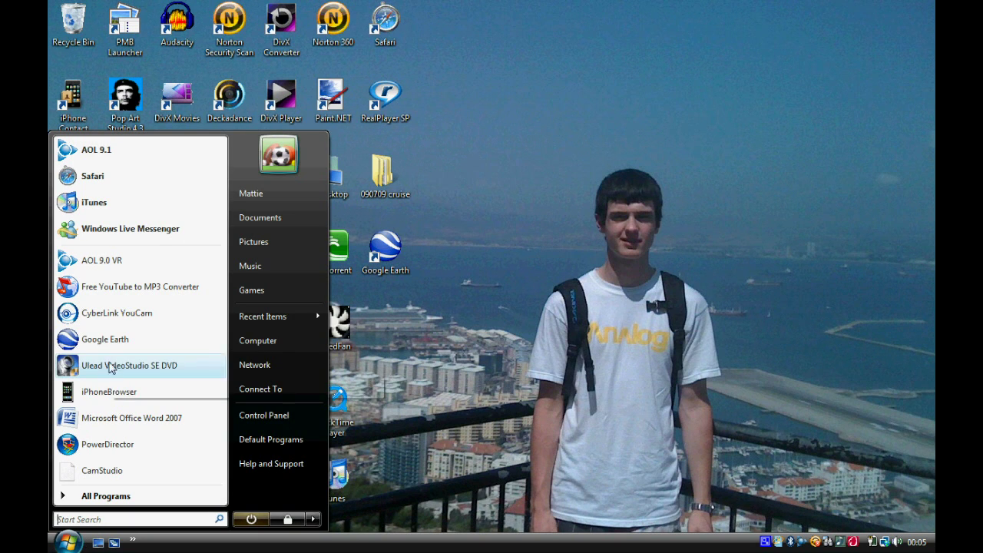
pyautogui.write('ulead')
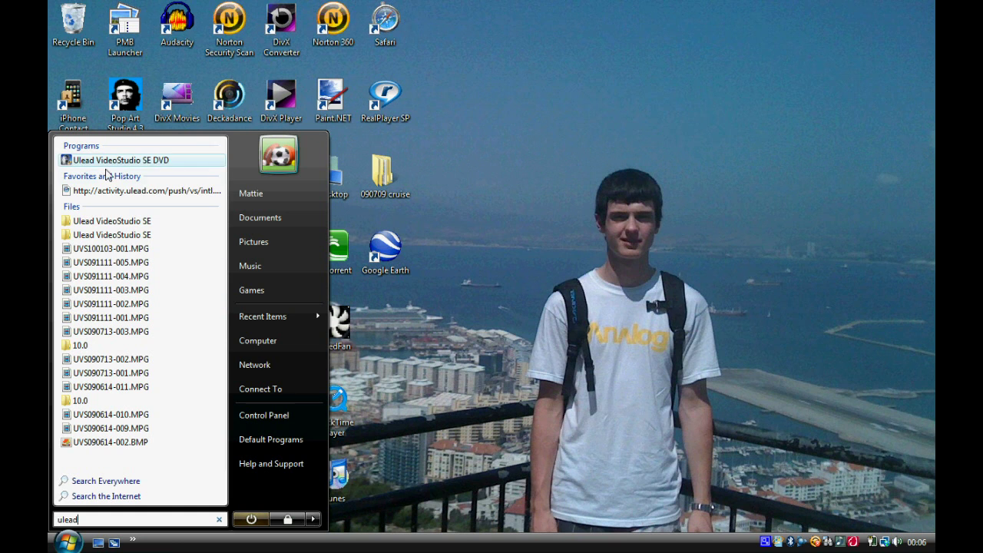
pyautogui.click(112, 162)
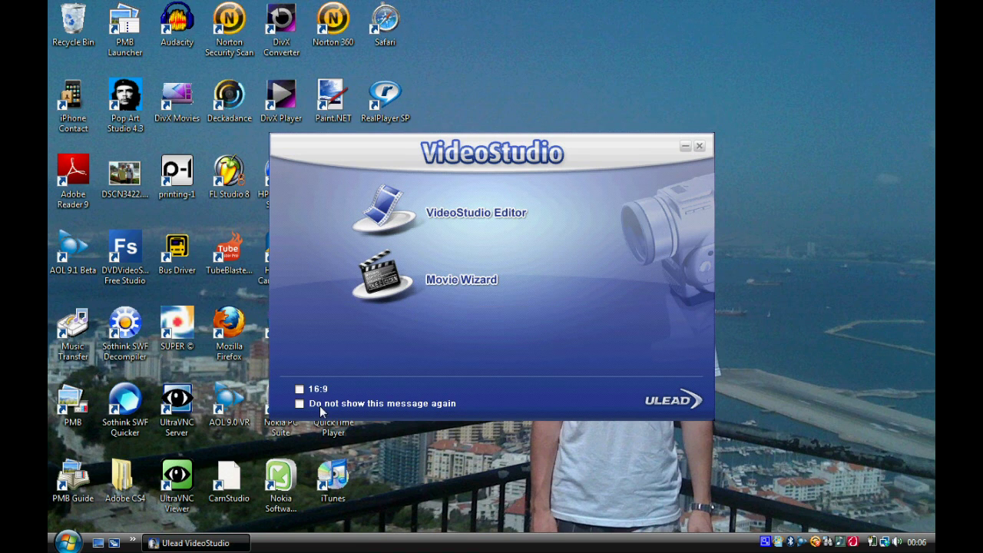
# Start the Movie Wizard and bring up its Capture settings panel.
pyautogui.click(411, 282)
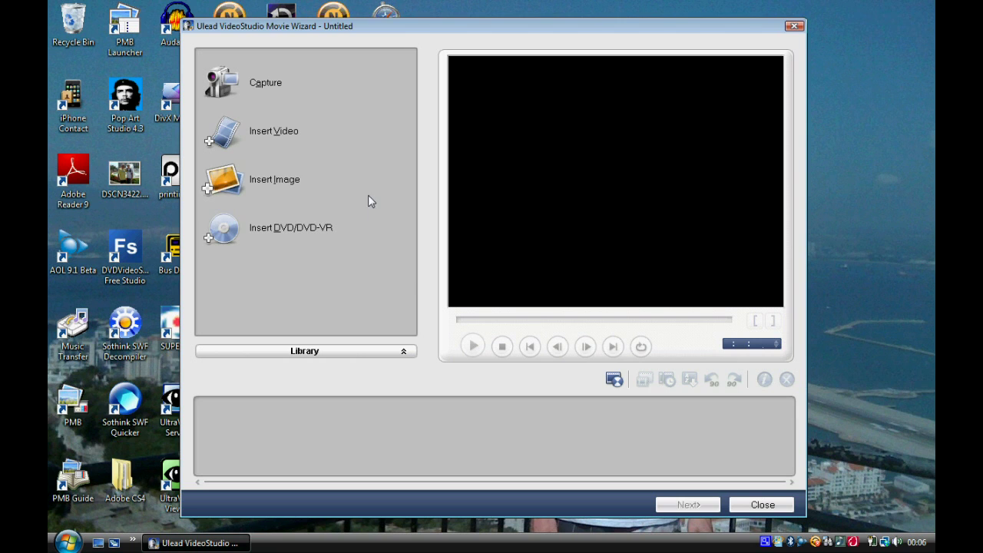
pyautogui.click(265, 83)
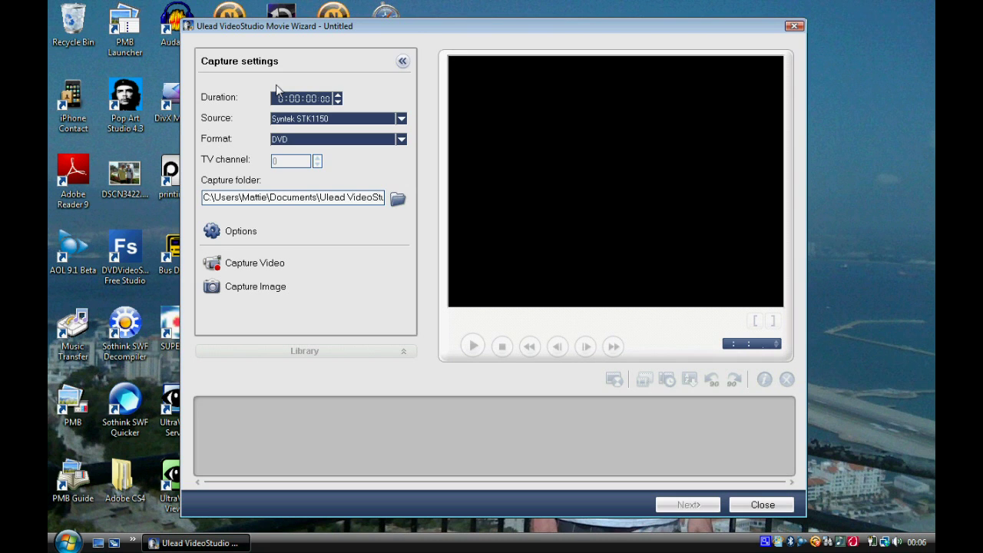
# Keep Syntek STK1150 as capture source and Video Composite as the video input.
pyautogui.click(401, 119)
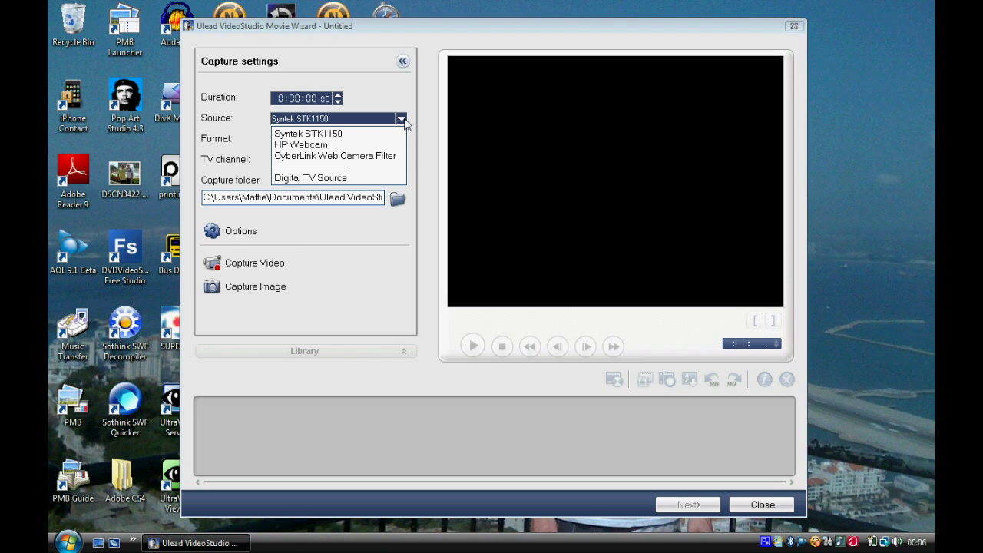
pyautogui.click(402, 120)
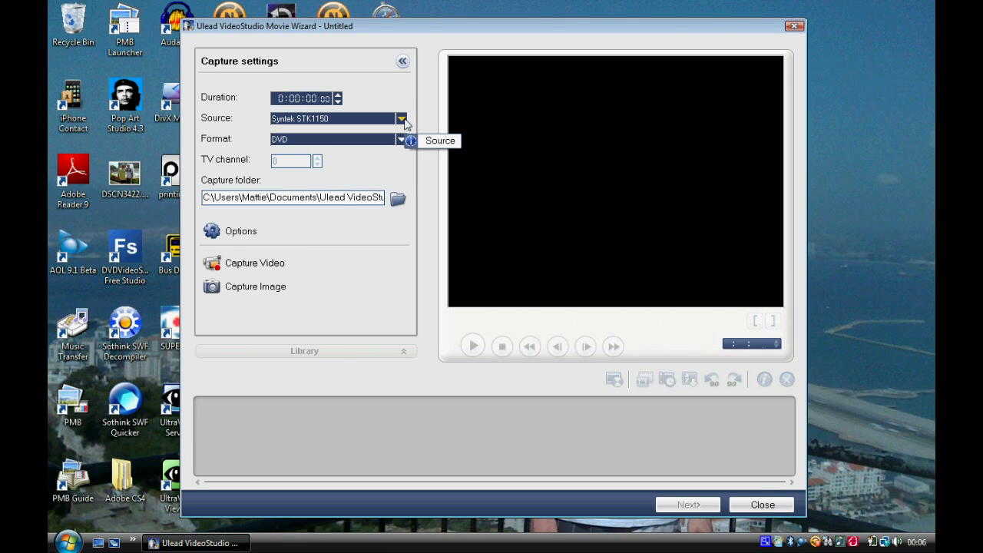
pyautogui.click(241, 231)
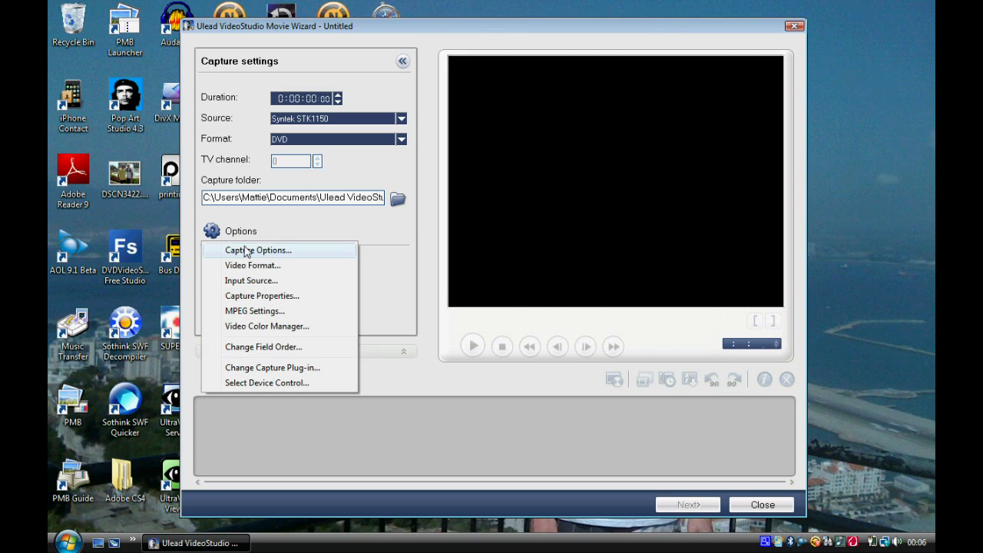
pyautogui.click(252, 282)
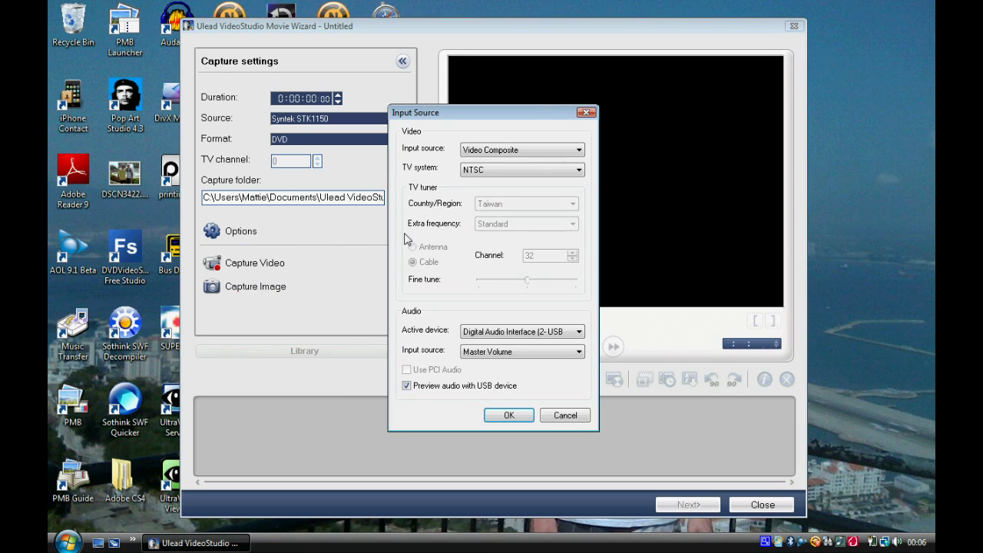
pyautogui.click(472, 169)
pyautogui.click(485, 153)
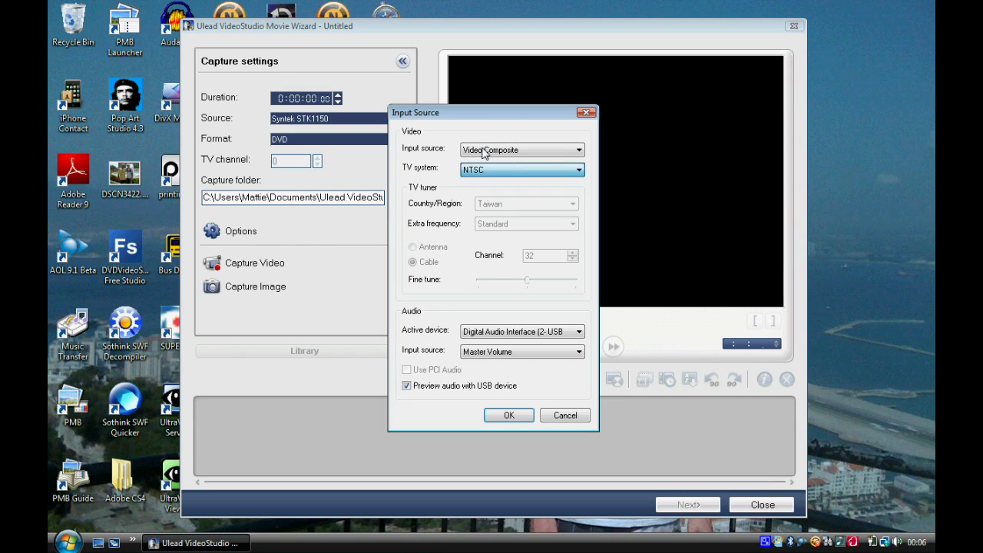
pyautogui.click(484, 152)
pyautogui.click(483, 151)
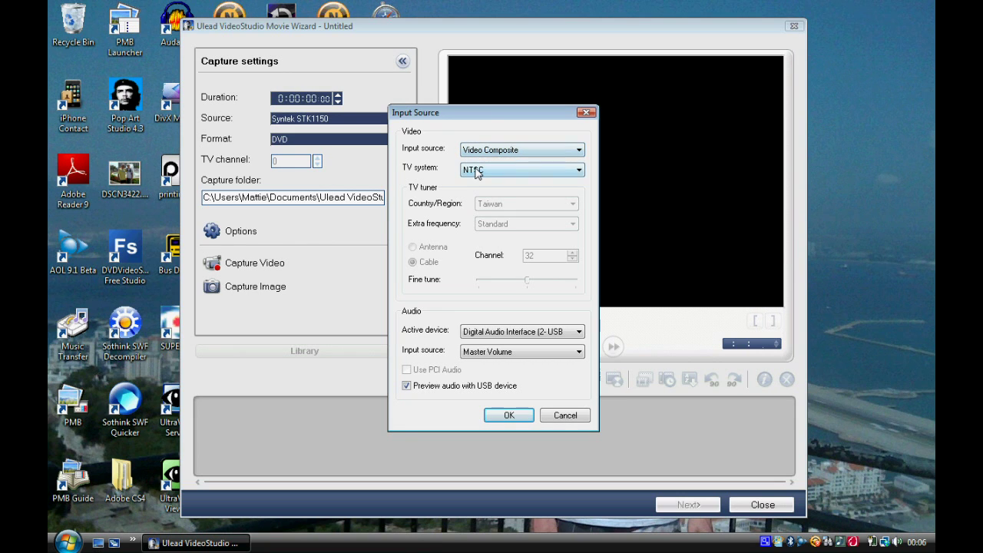
# Switch the TV system to PAL, keep Master Volume audio input, and confirm.
pyautogui.click(477, 172)
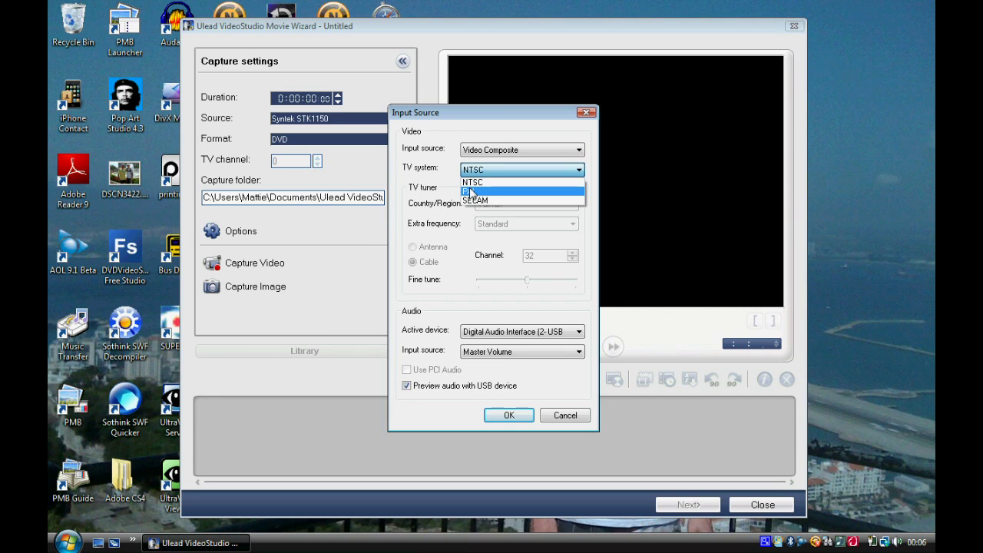
pyautogui.click(471, 192)
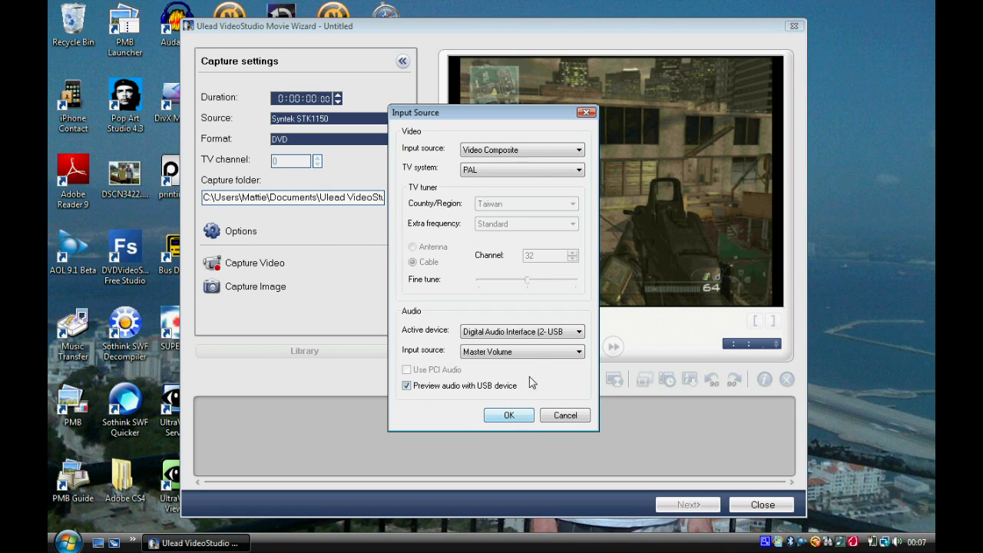
pyautogui.click(531, 354)
pyautogui.click(531, 353)
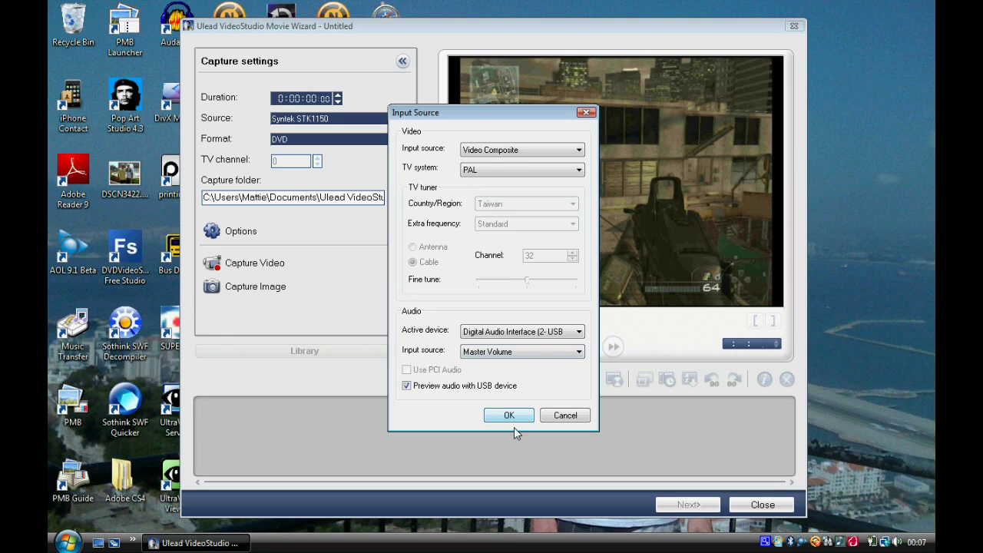
pyautogui.click(517, 418)
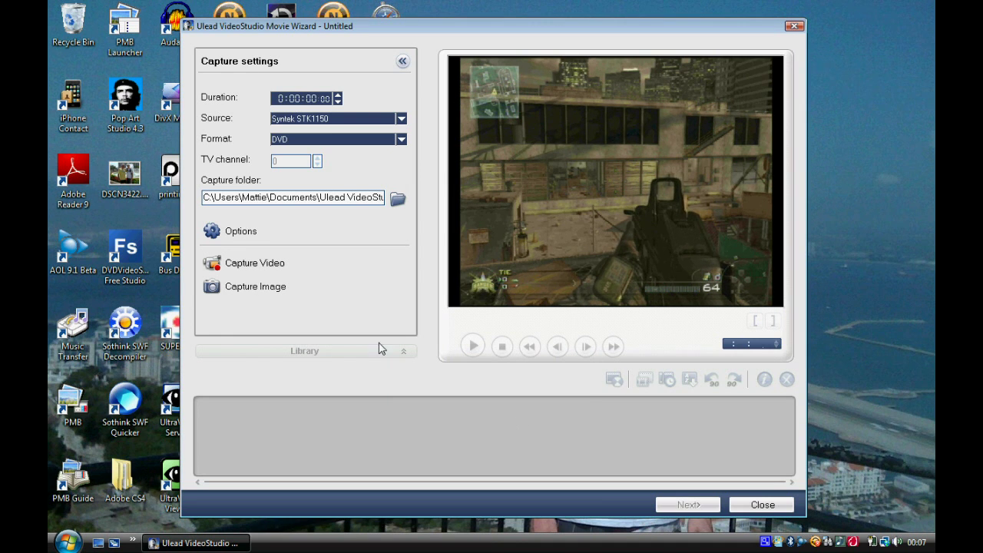
# Set the capture format to VCD after repeated MPEG selections fail to stick.
pyautogui.click(322, 139)
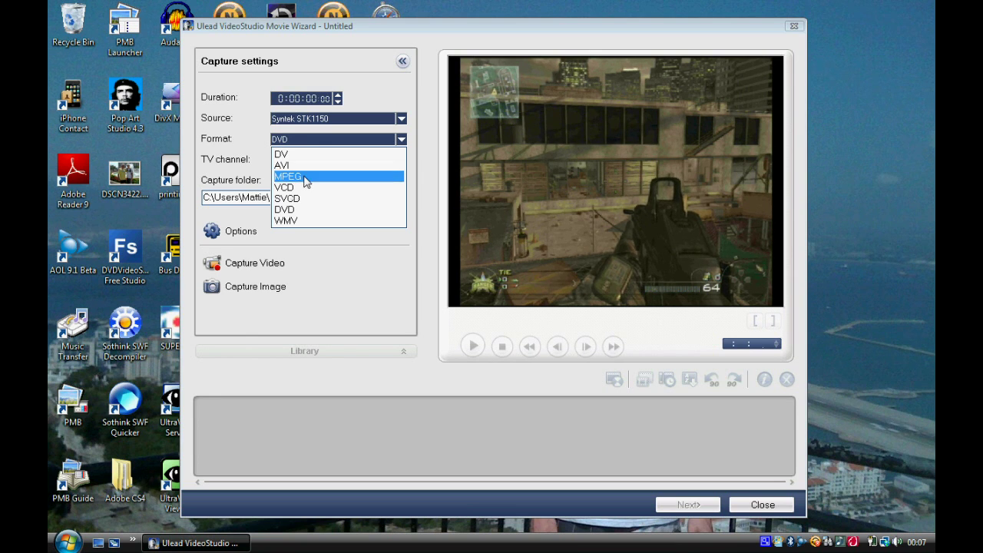
pyautogui.click(304, 177)
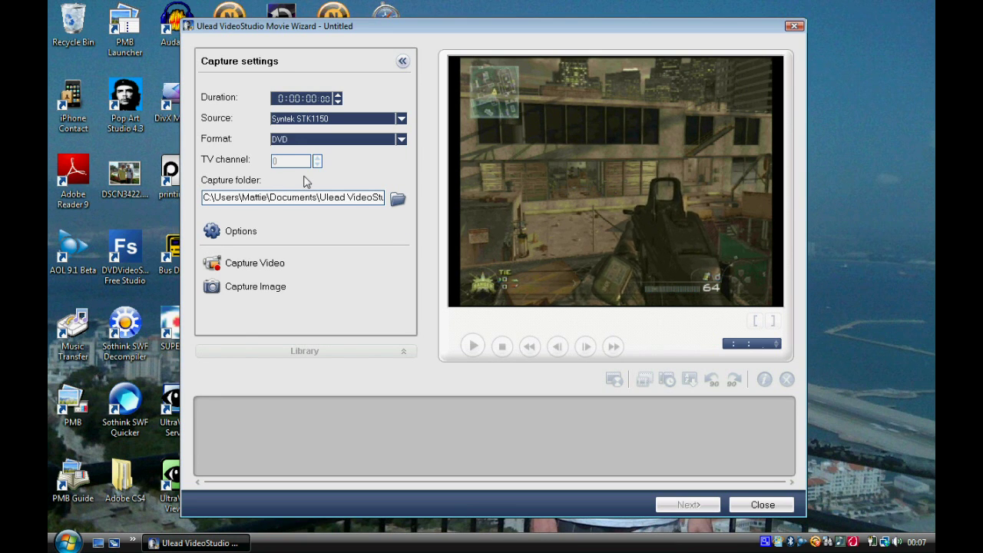
pyautogui.click(402, 142)
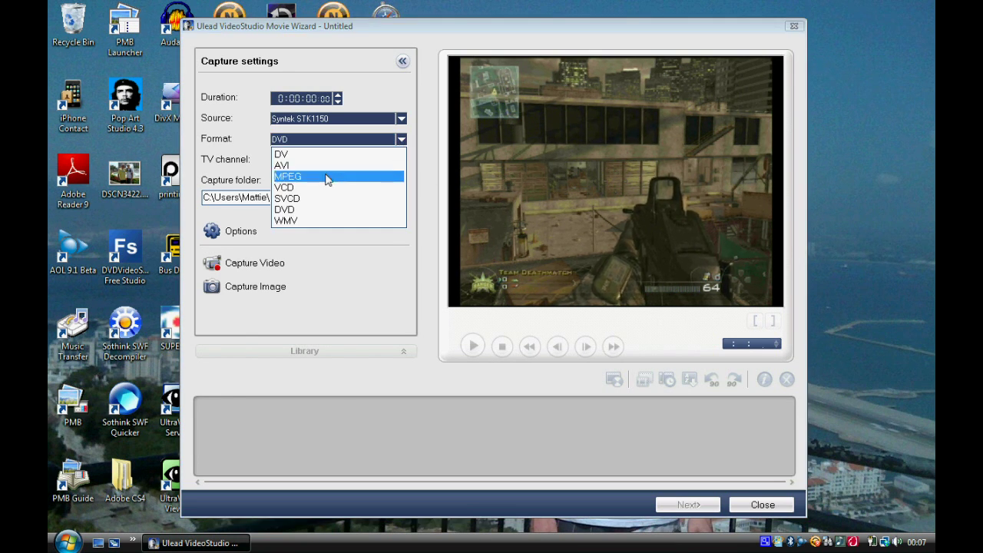
pyautogui.click(301, 188)
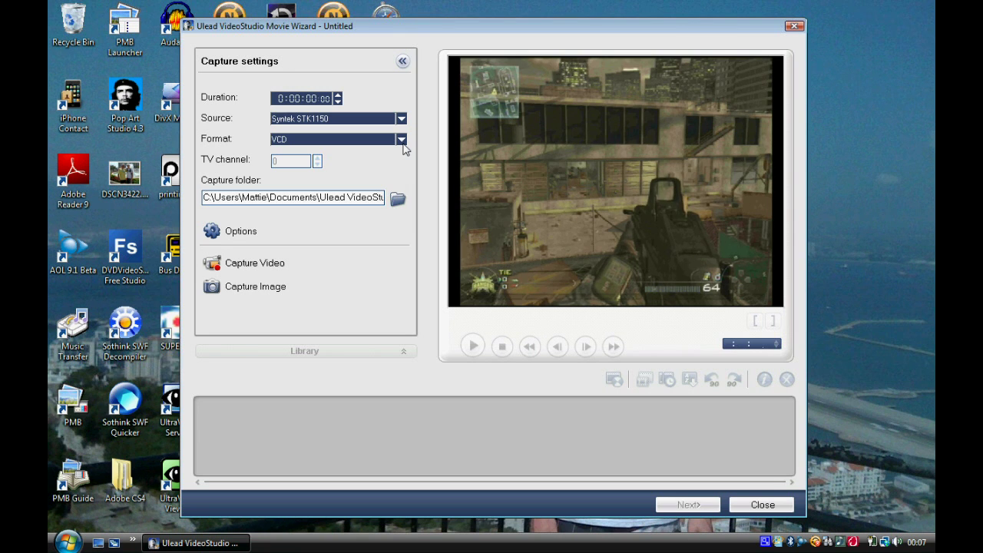
pyautogui.click(401, 142)
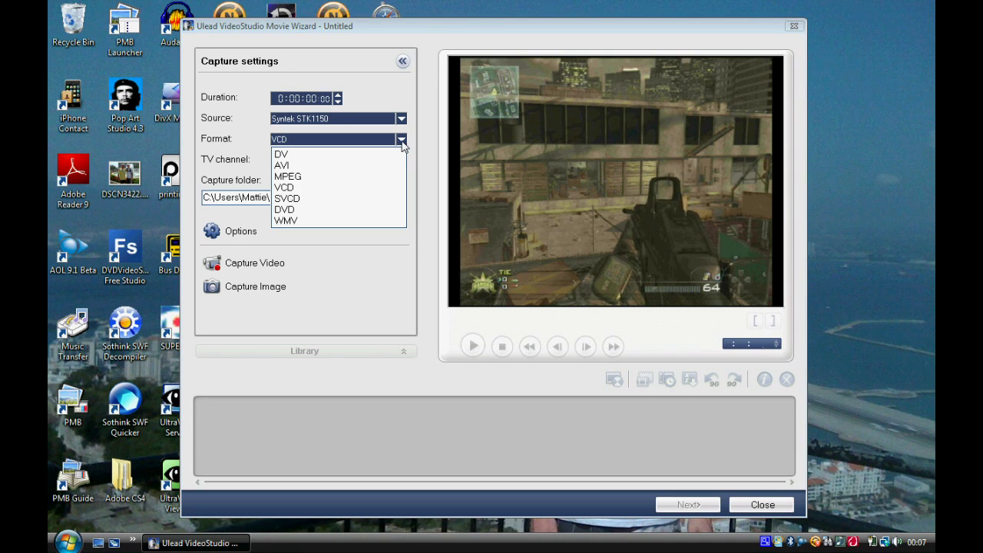
pyautogui.click(358, 178)
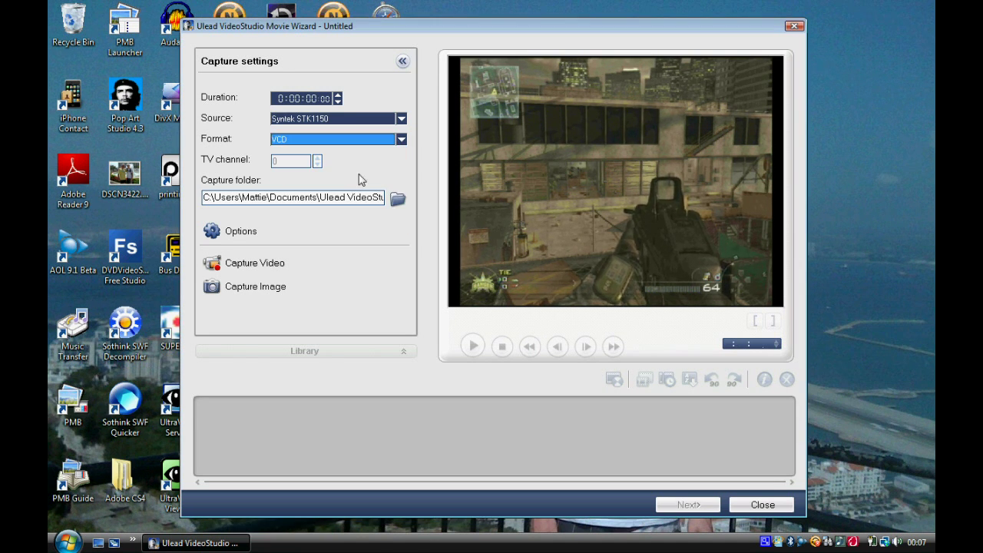
pyautogui.click(401, 142)
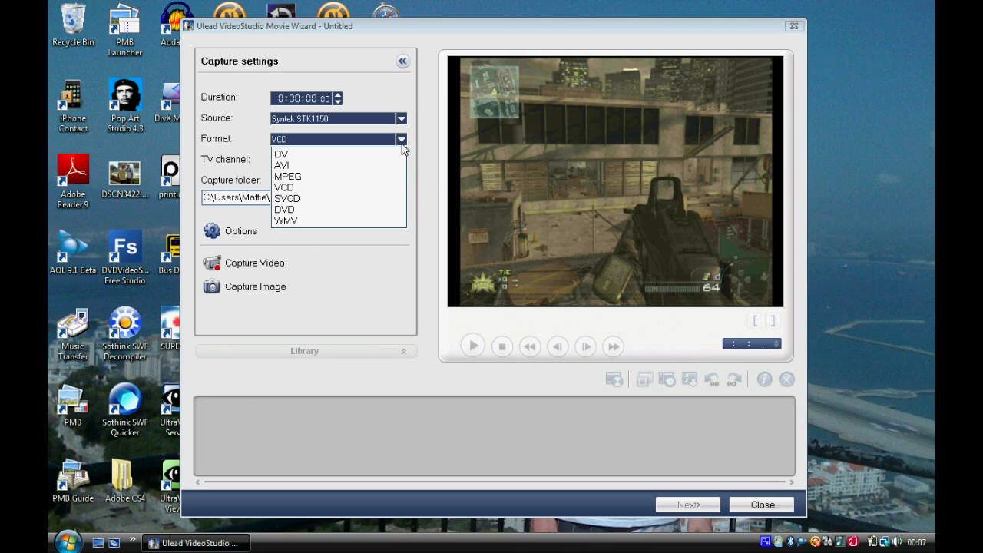
pyautogui.click(351, 175)
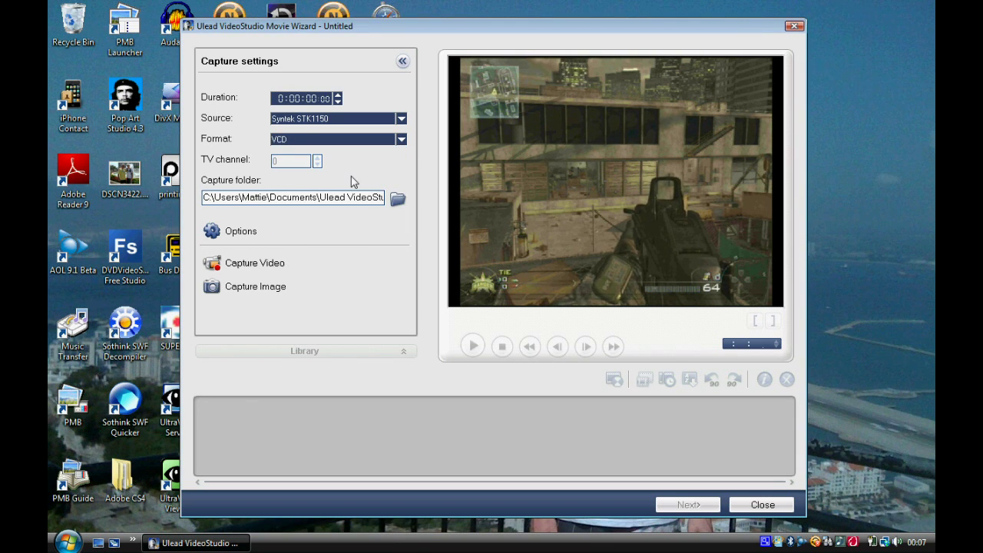
# In MPEG Settings, choose the DVD PAL (720x576) template with a 16:9 aspect ratio.
pyautogui.click(241, 234)
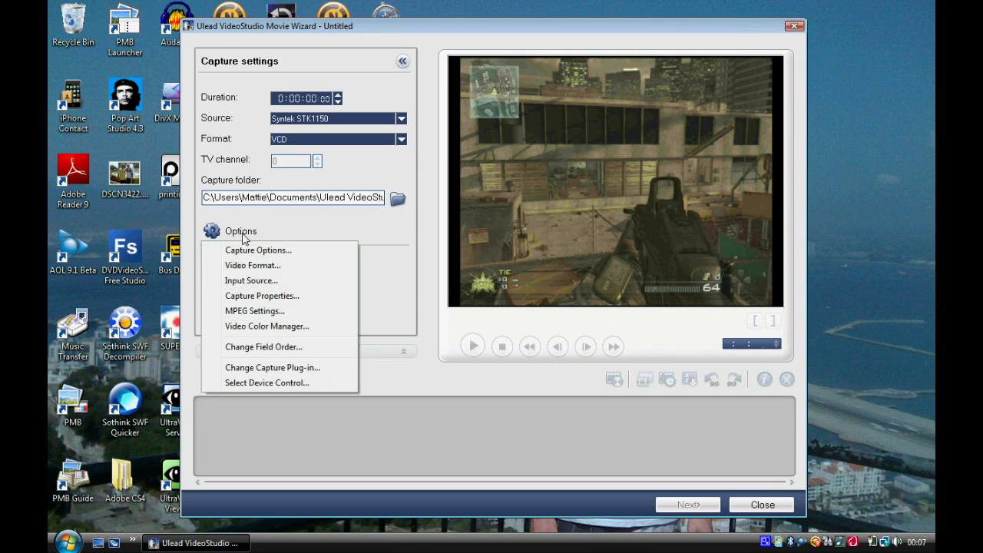
pyautogui.click(298, 316)
pyautogui.click(412, 192)
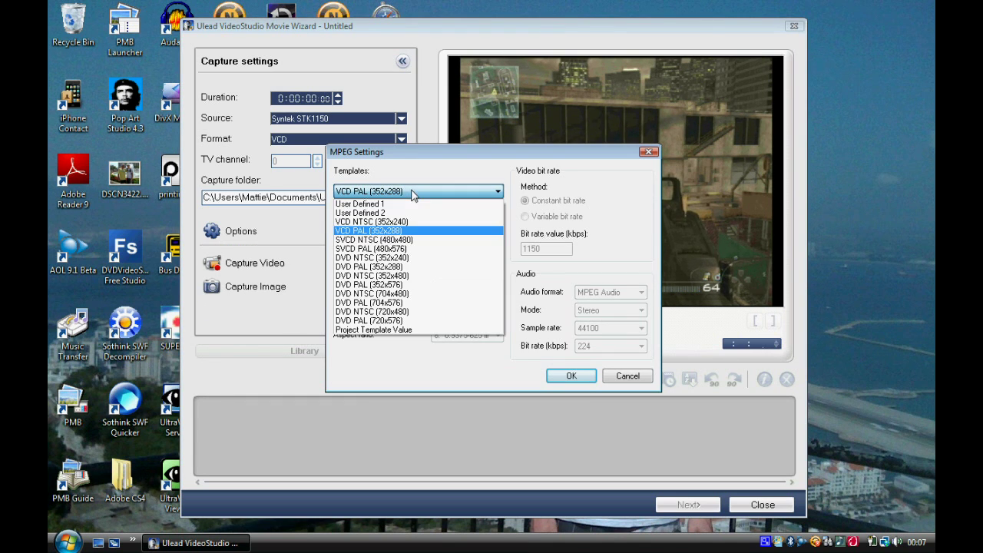
pyautogui.click(397, 321)
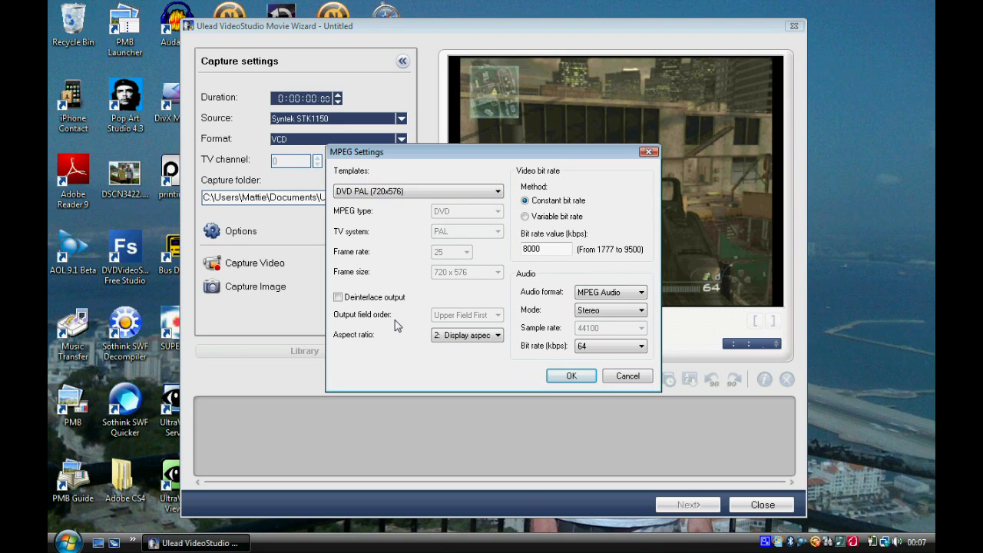
pyautogui.click(445, 335)
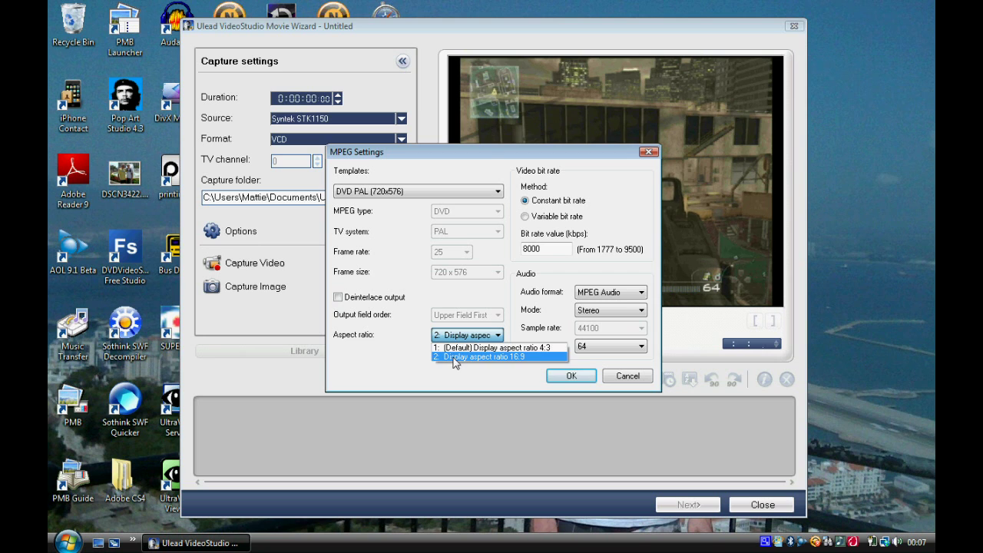
pyautogui.click(454, 357)
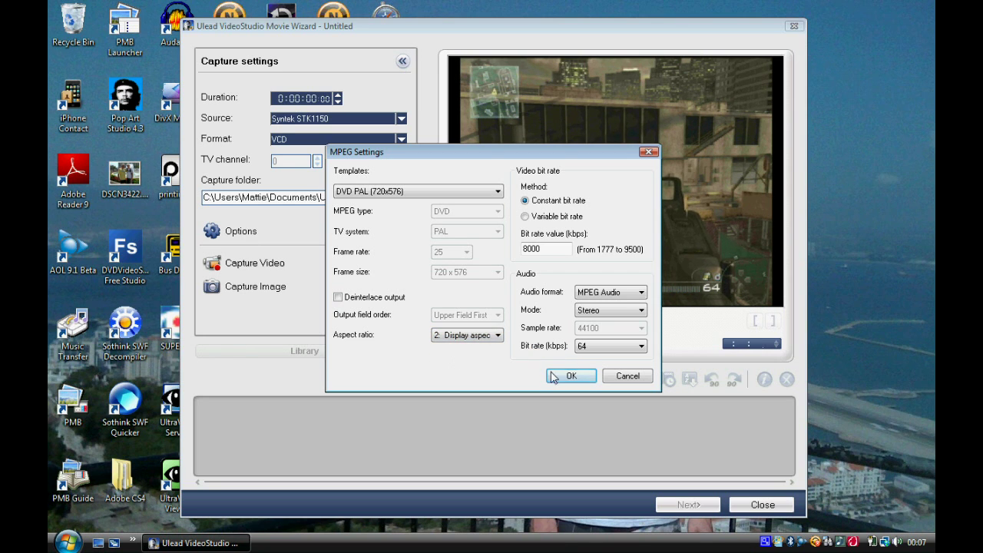
# Confirm the MPEG settings, leave the format on DVD, and start Capture Video.
pyautogui.click(566, 377)
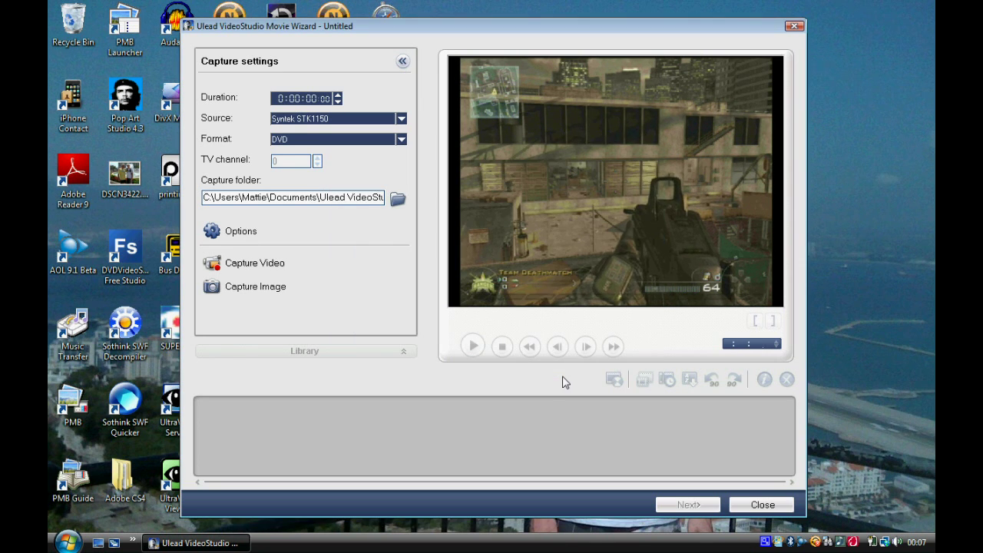
pyautogui.click(400, 140)
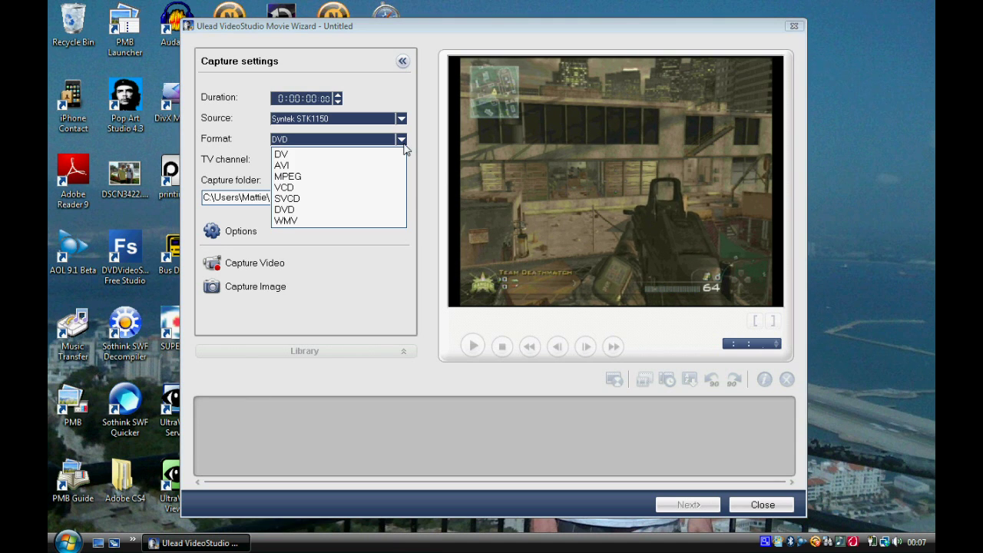
pyautogui.click(369, 181)
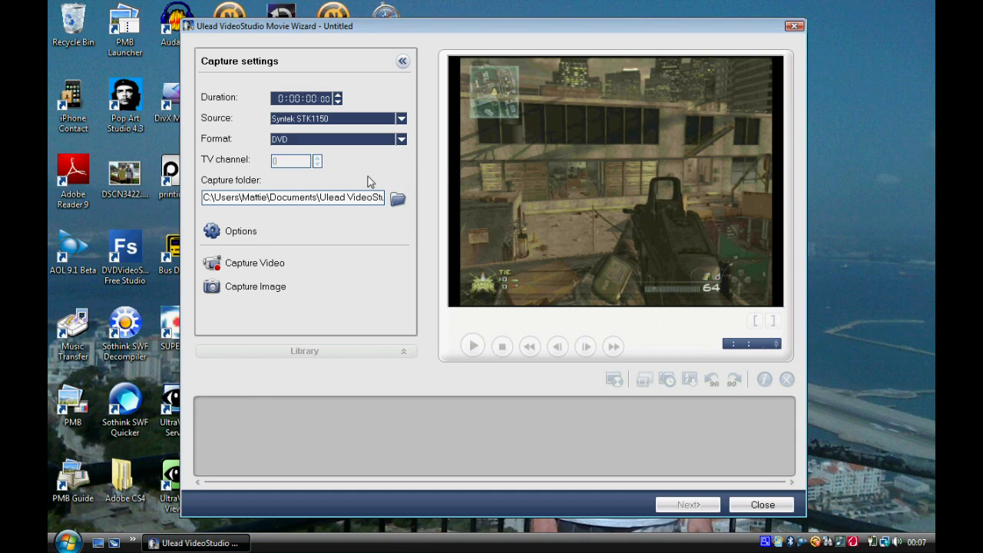
pyautogui.click(369, 157)
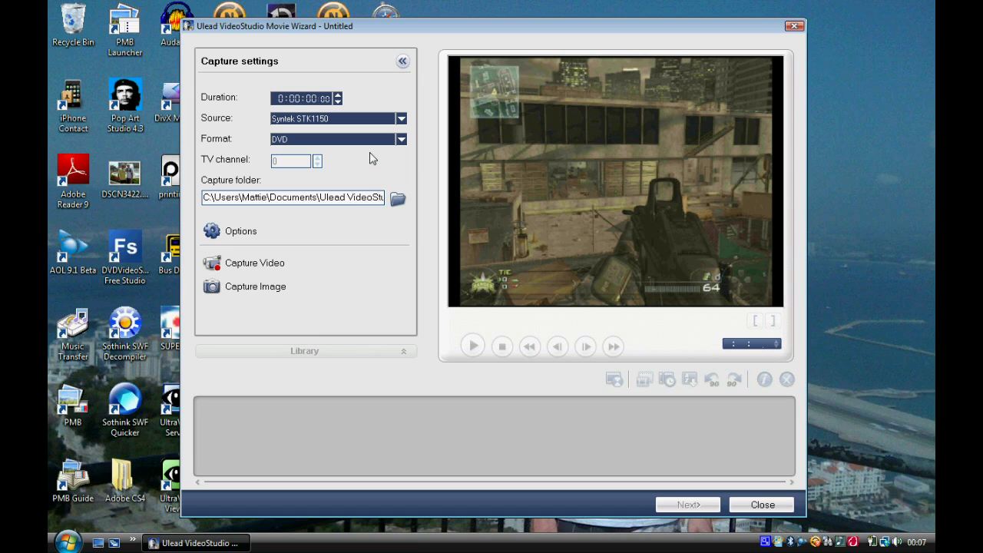
pyautogui.click(269, 265)
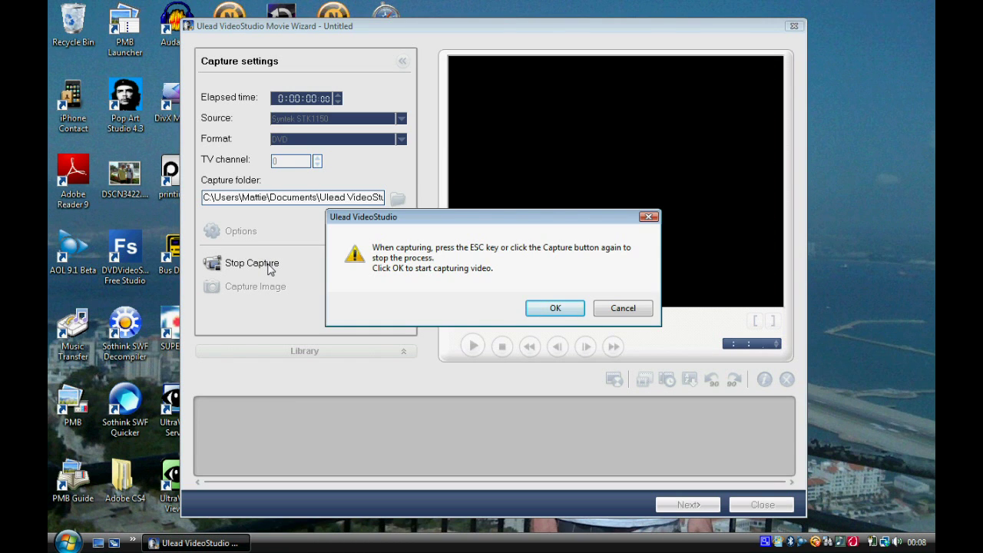
# Confirm the capture prompt, record about 33 seconds of gameplay, then stop capturing.
pyautogui.click(542, 311)
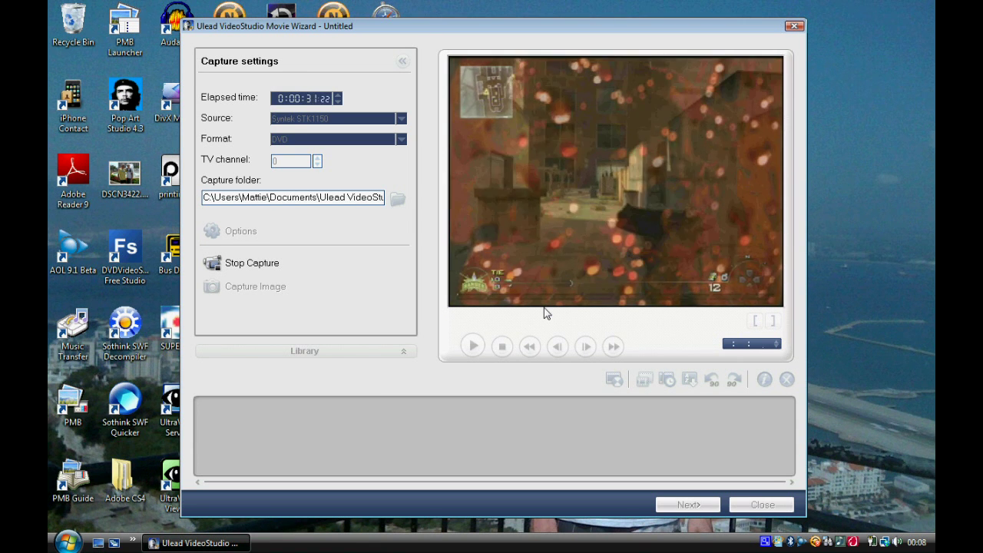
pyautogui.click(265, 265)
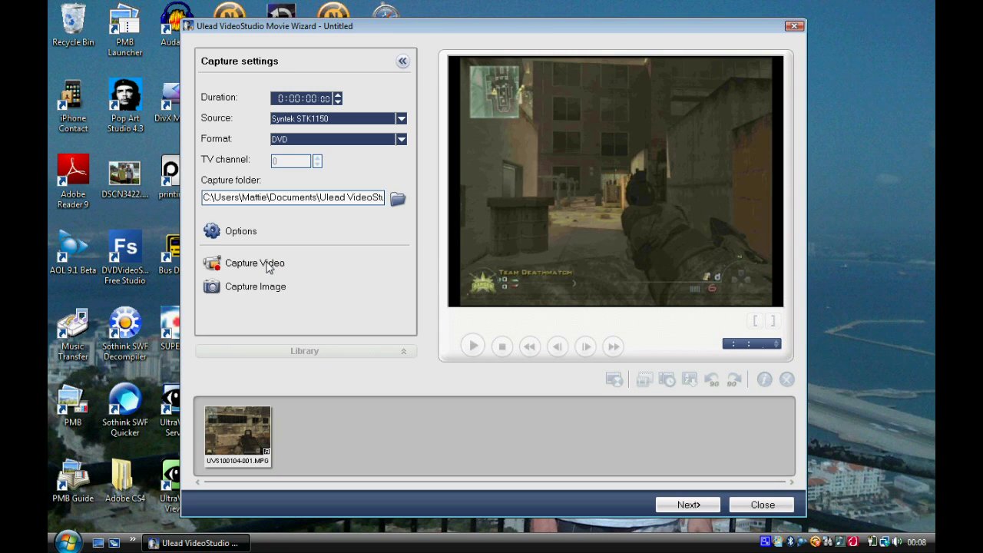
# View the captured clip's properties: PAL DVD, MPEG-2 720x576, 16:9.
pyautogui.click(258, 437)
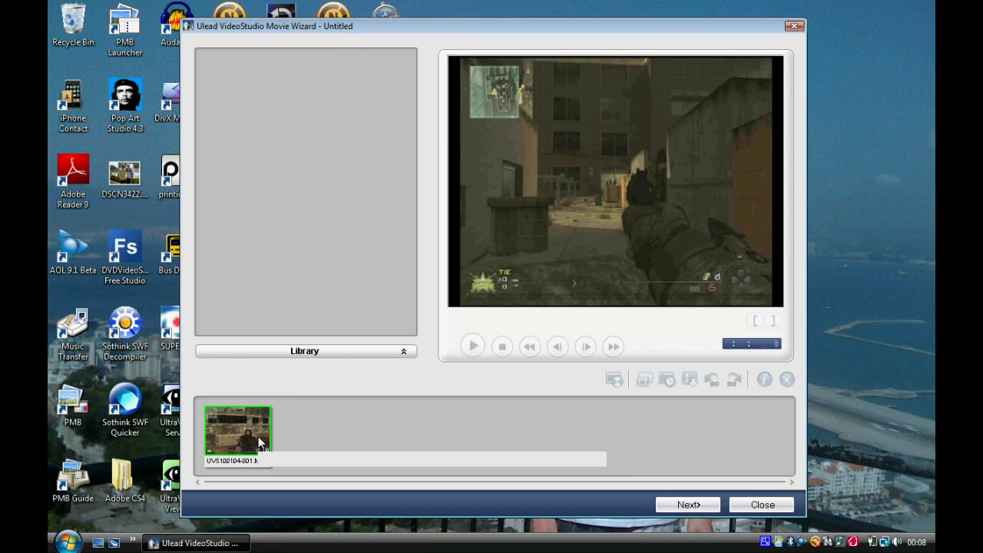
pyautogui.rightClick(258, 441)
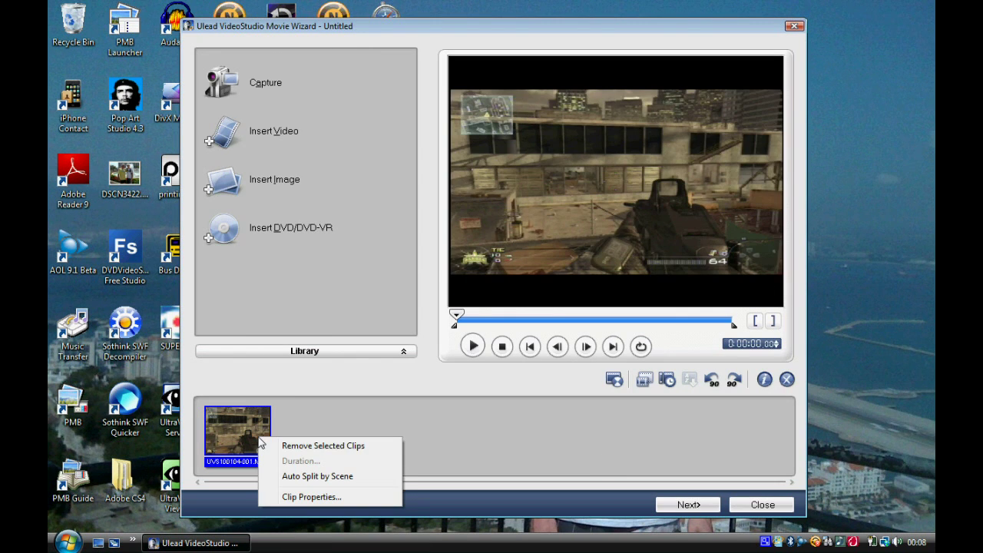
pyautogui.click(290, 497)
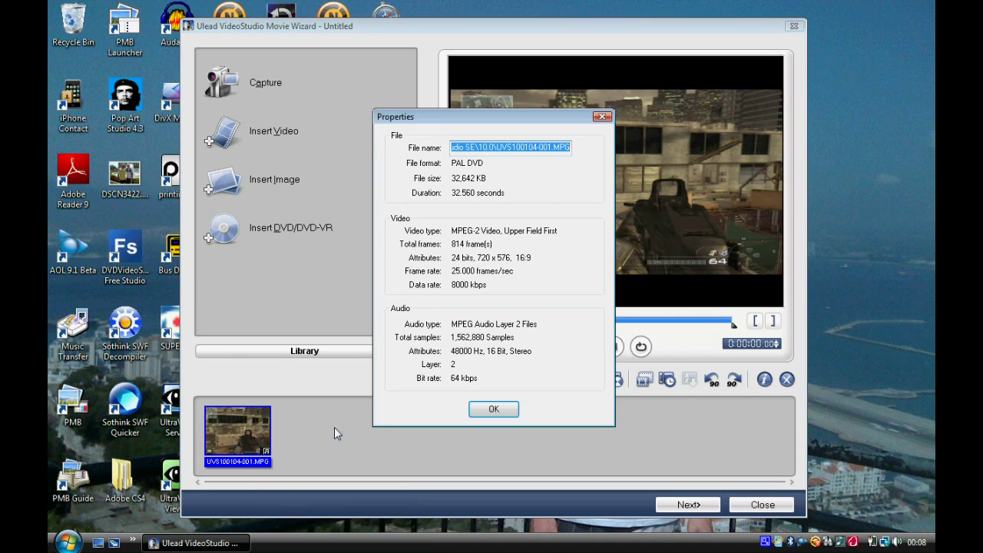
# Copy the clip's full file path and bring up the Start menu.
pyautogui.rightClick(484, 151)
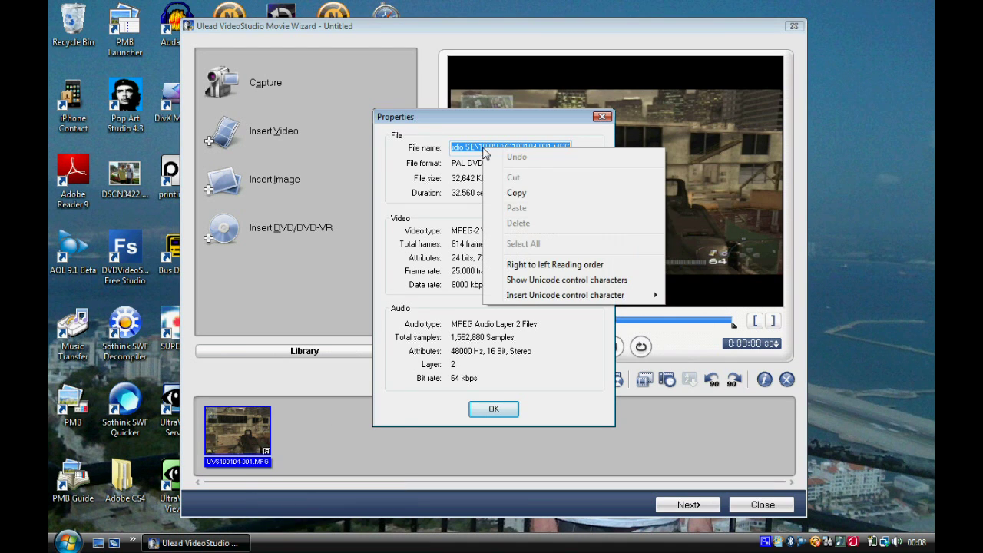
pyautogui.click(507, 194)
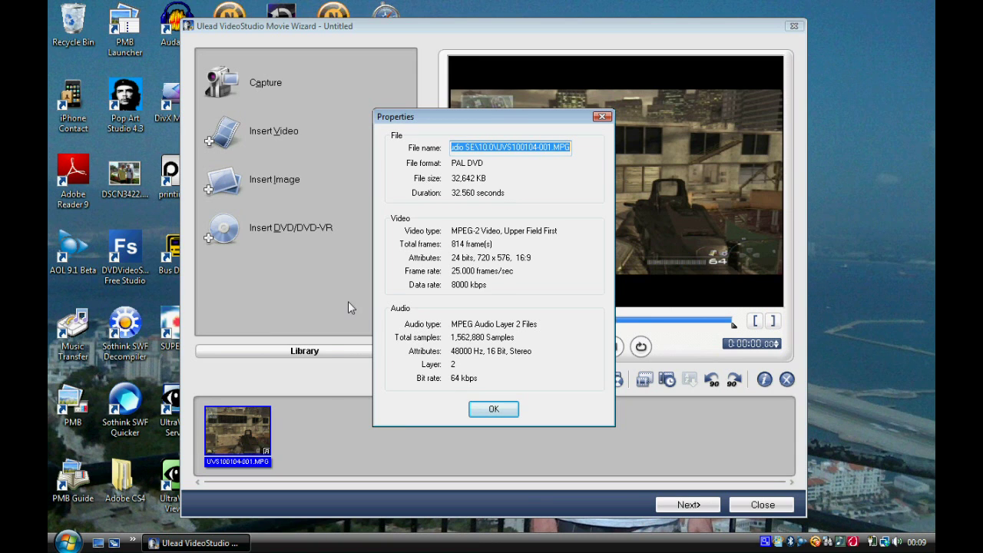
pyautogui.click(67, 542)
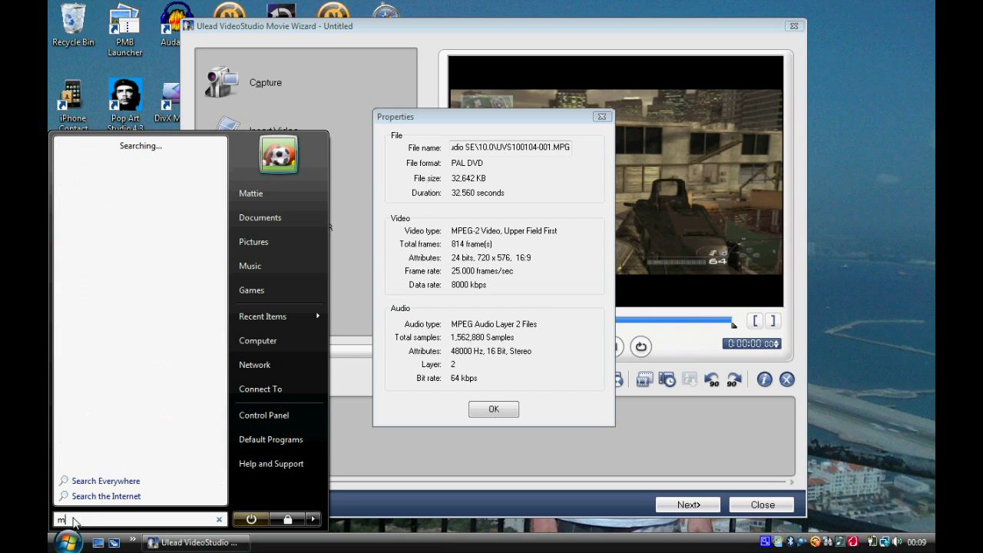
# Launch Windows Movie Maker via 'ovie' search and import UVS100104-001 using the pasted path.
pyautogui.write('ovie')
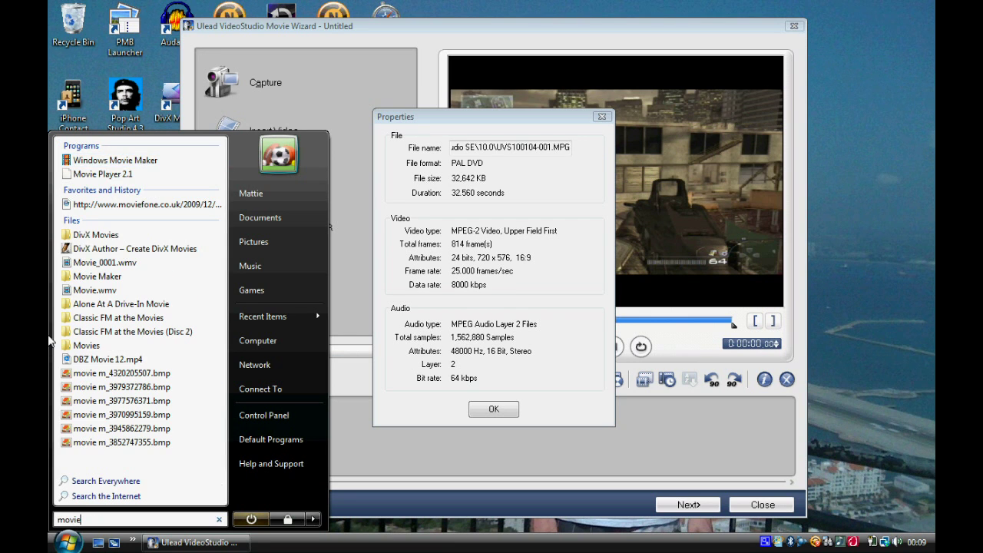
pyautogui.click(91, 161)
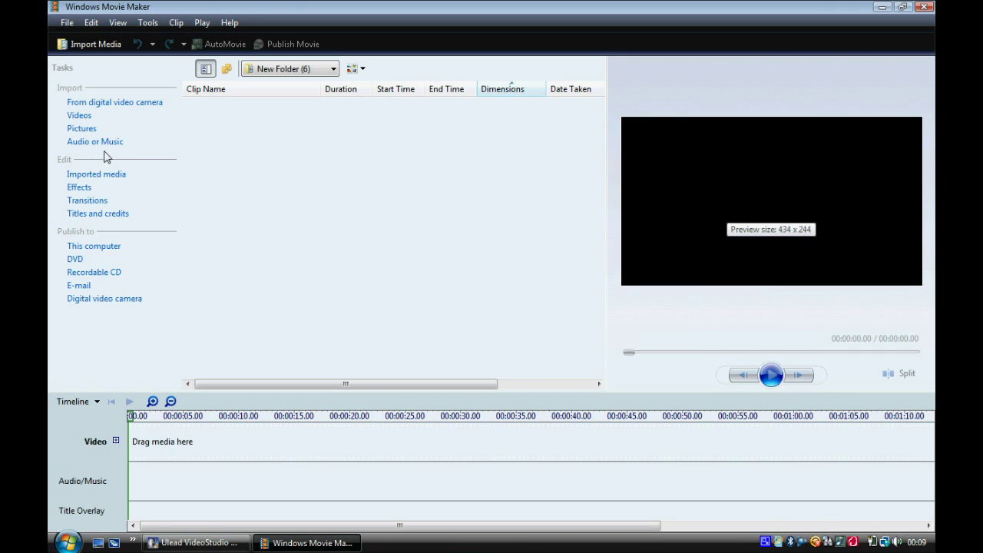
pyautogui.click(79, 117)
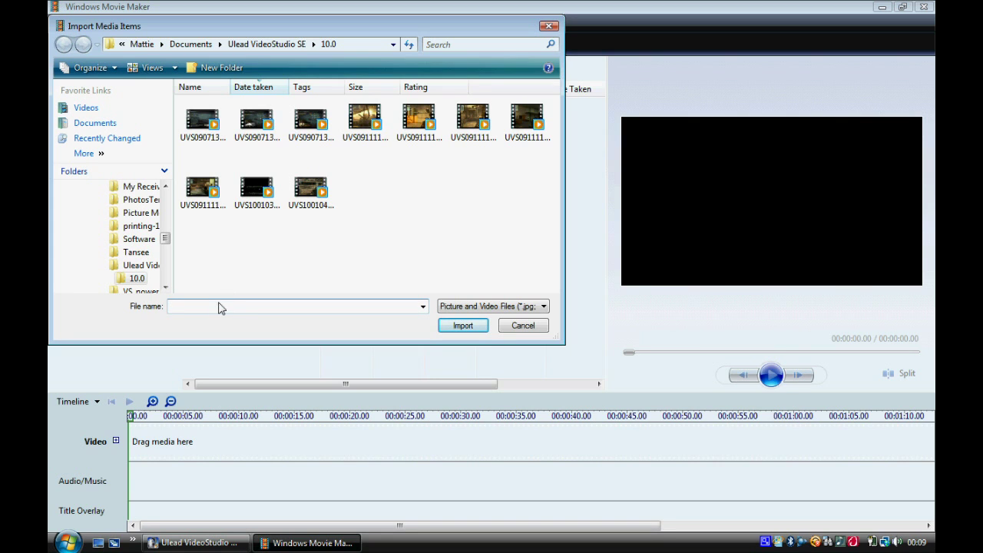
pyautogui.rightClick(263, 311)
pyautogui.click(294, 367)
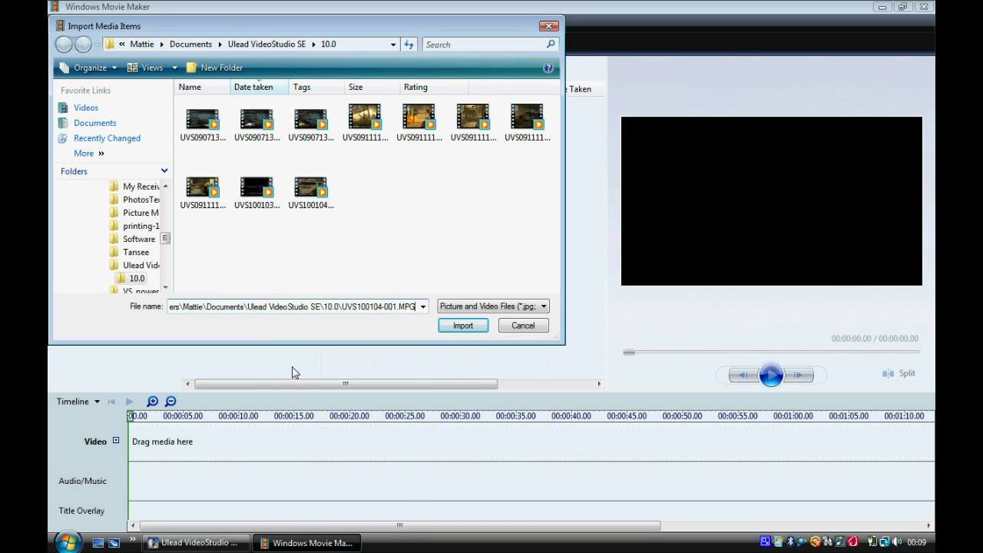
pyautogui.click(464, 326)
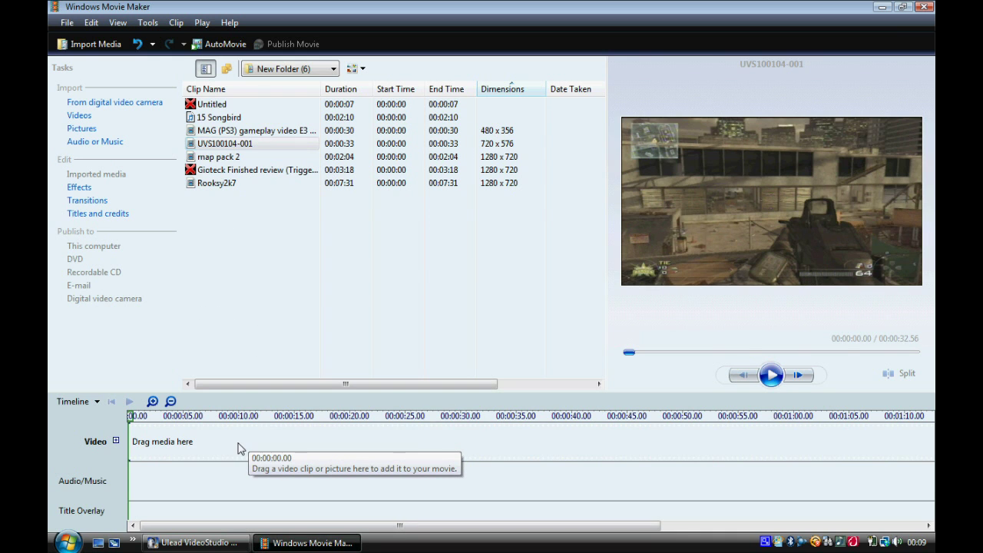
# Put UVS100104-001 on the timeline, play it, pause at 00:00:17.76, and open Start.
pyautogui.hotkey('ctrl', 'd')
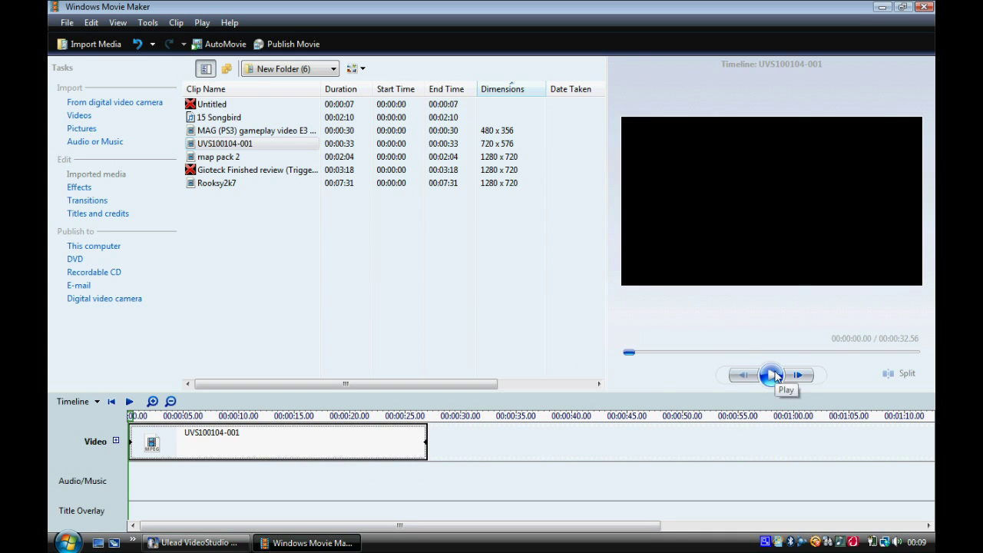
pyautogui.click(771, 375)
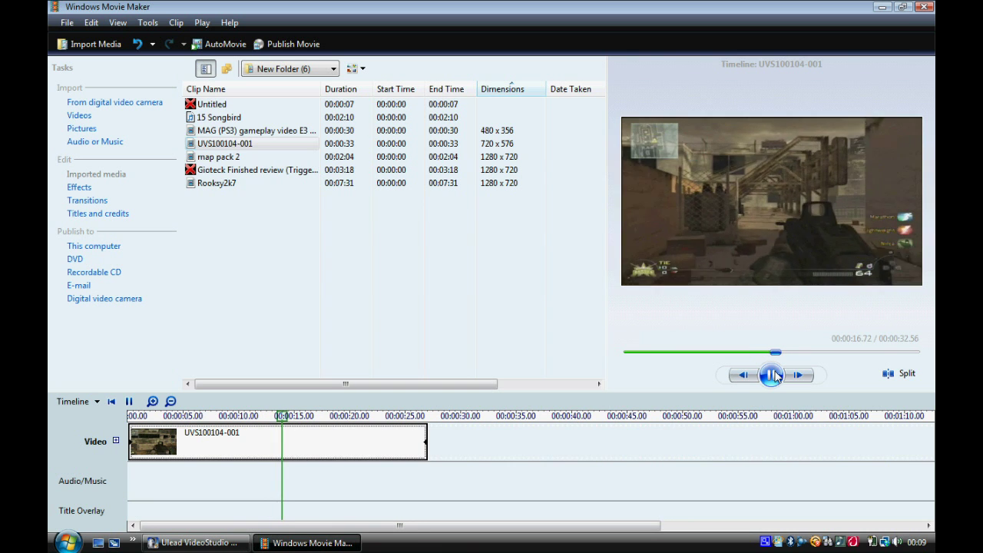
pyautogui.click(772, 375)
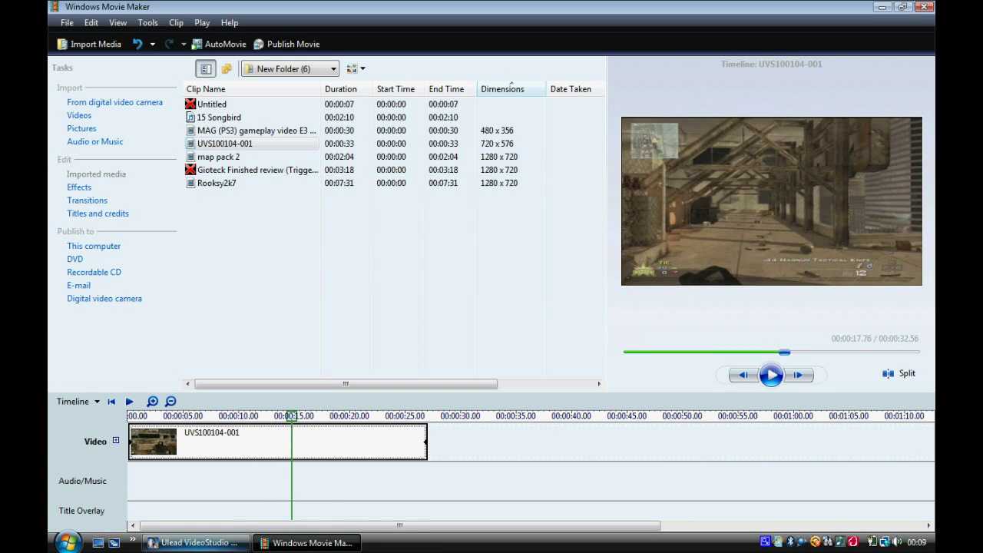
pyautogui.click(67, 542)
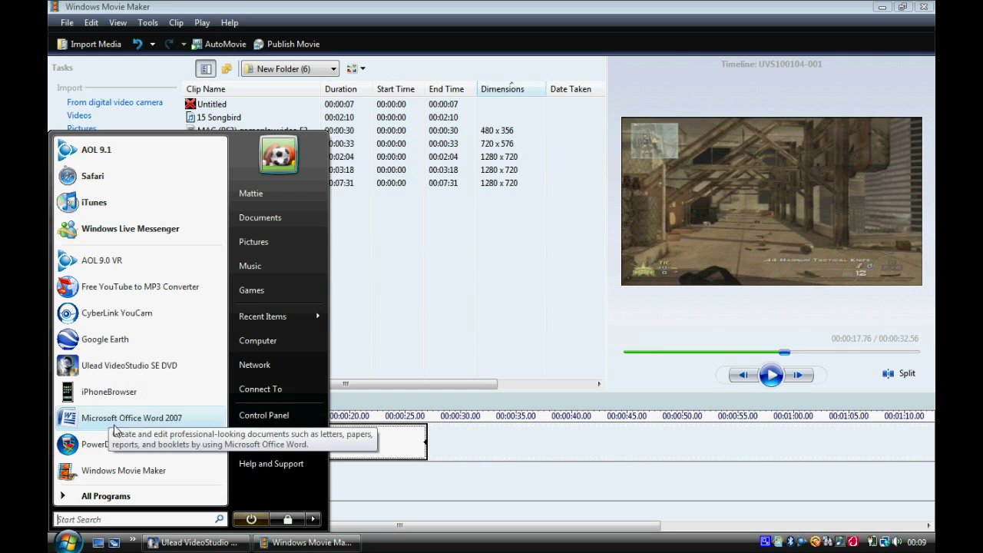
# Launch PowerDirector and import UVS100104-001.MPG by pasting its path as the file name.
pyautogui.click(116, 452)
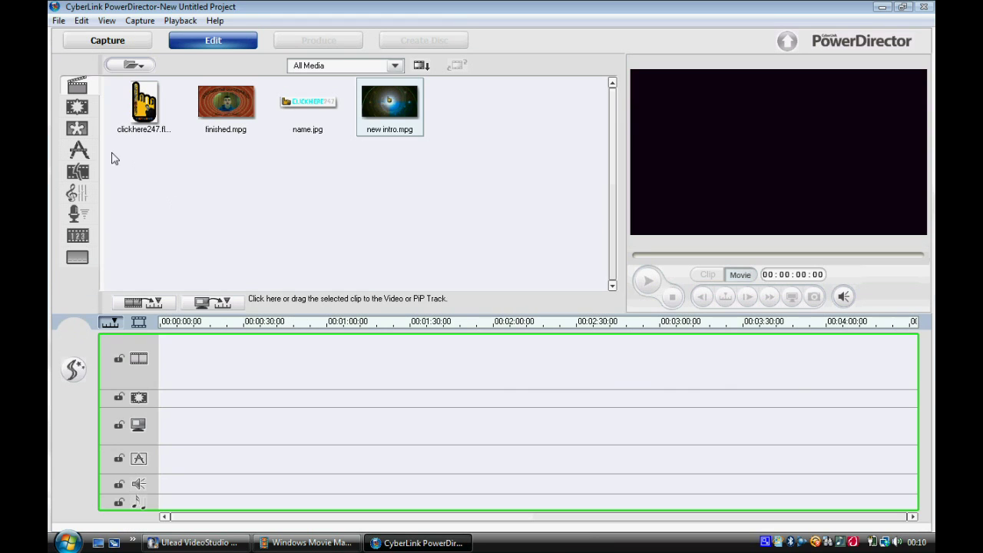
pyautogui.click(209, 216)
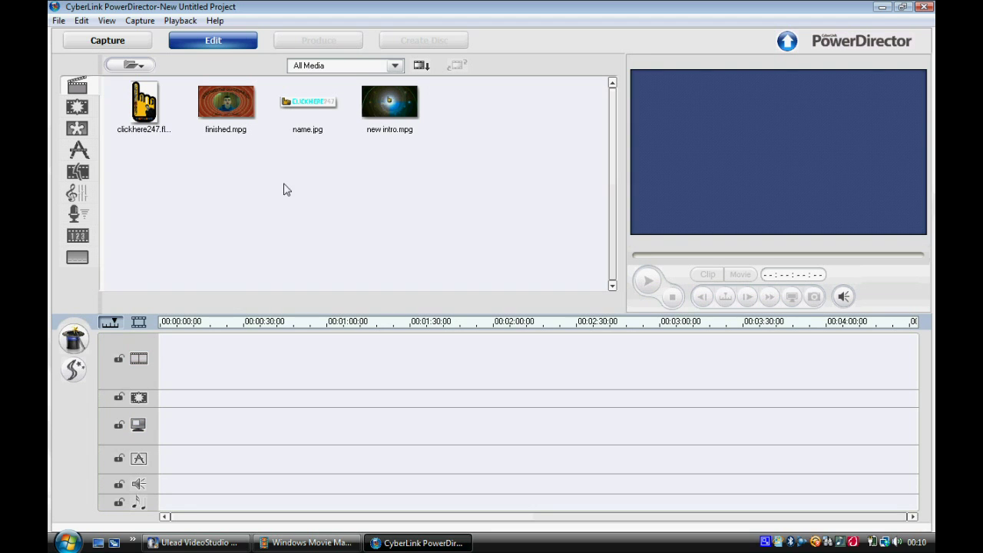
pyautogui.click(131, 65)
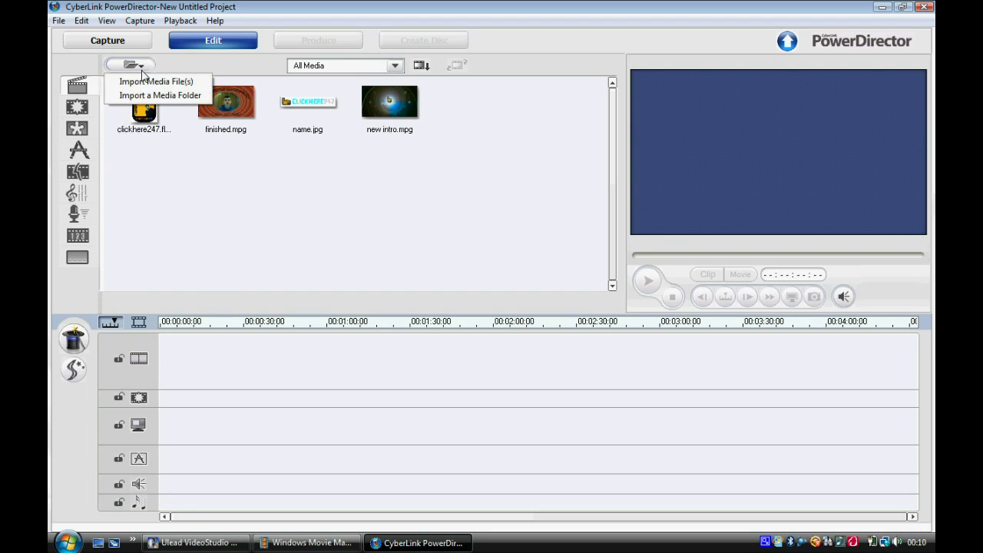
pyautogui.click(152, 82)
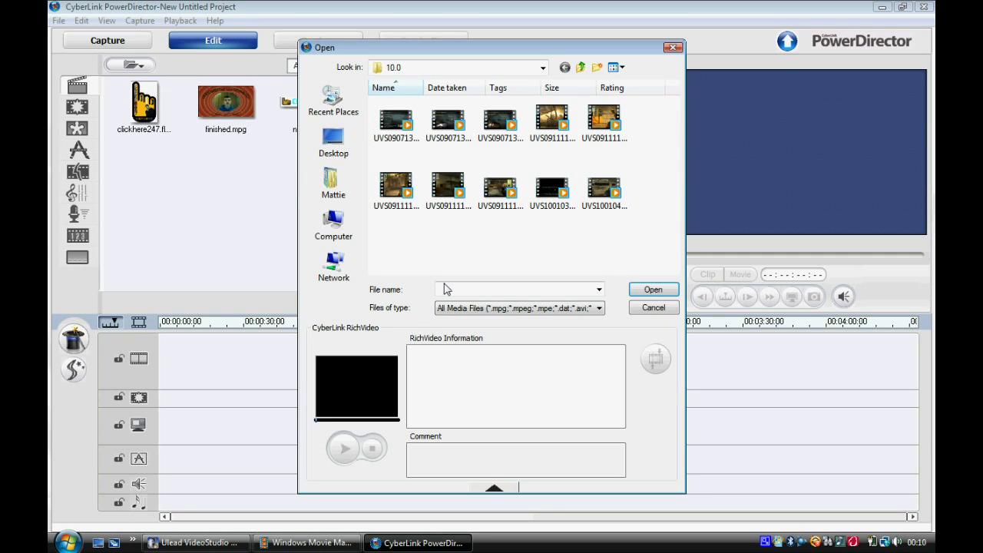
pyautogui.rightClick(465, 290)
pyautogui.click(513, 350)
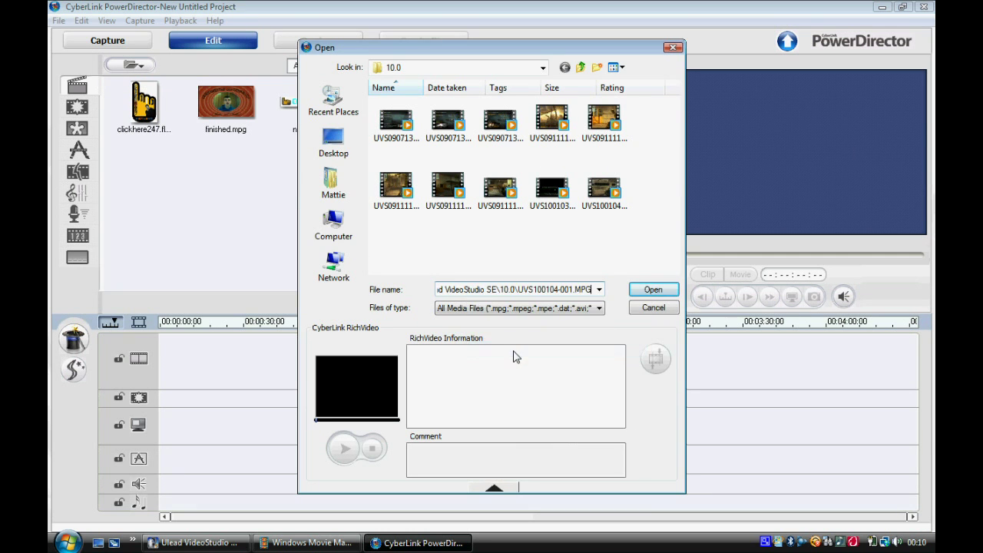
pyautogui.press('Return')
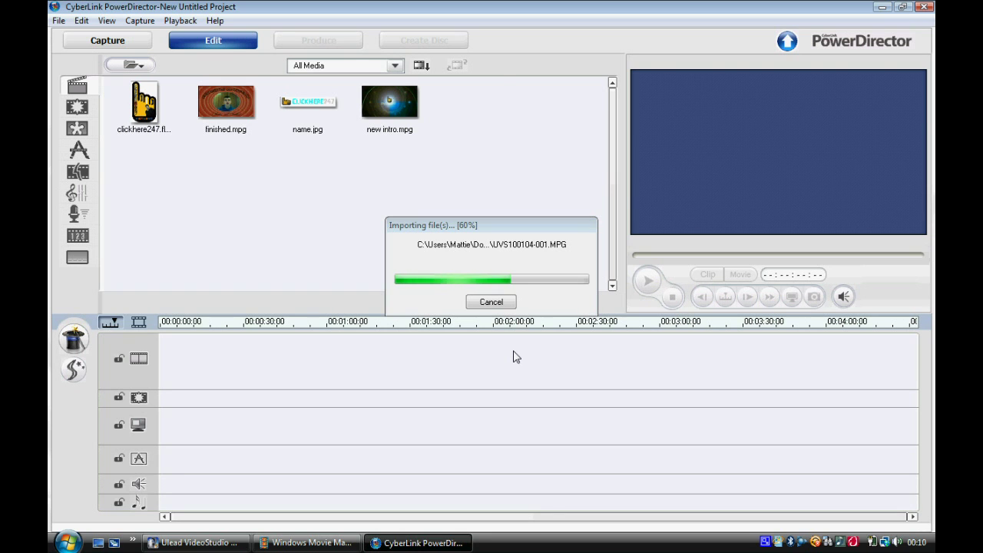
# Place UVS100104-001.MPG on the video track, preview about seven seconds, and check its clip options.
pyautogui.moveTo(476, 97); pyautogui.dragTo(425, 360)
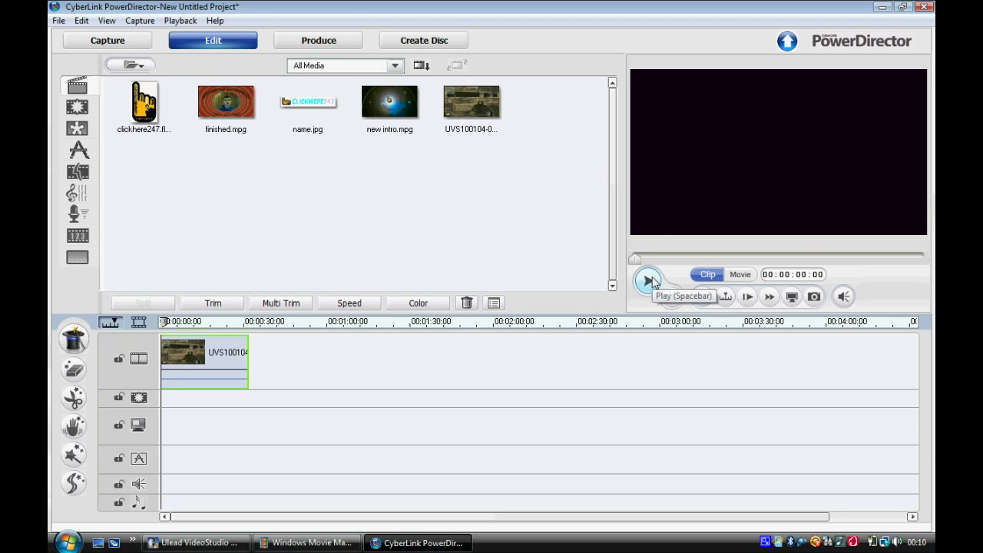
pyautogui.click(649, 282)
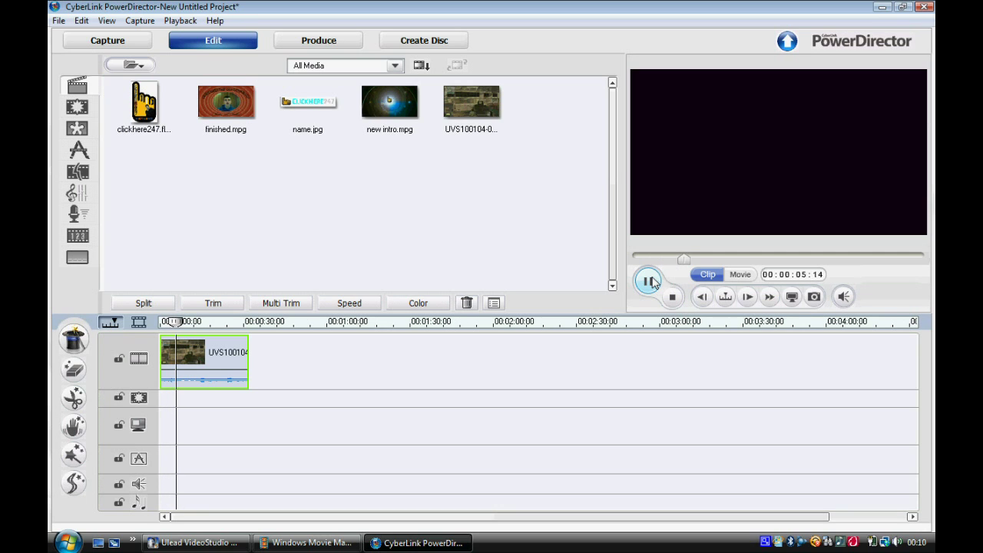
pyautogui.click(649, 282)
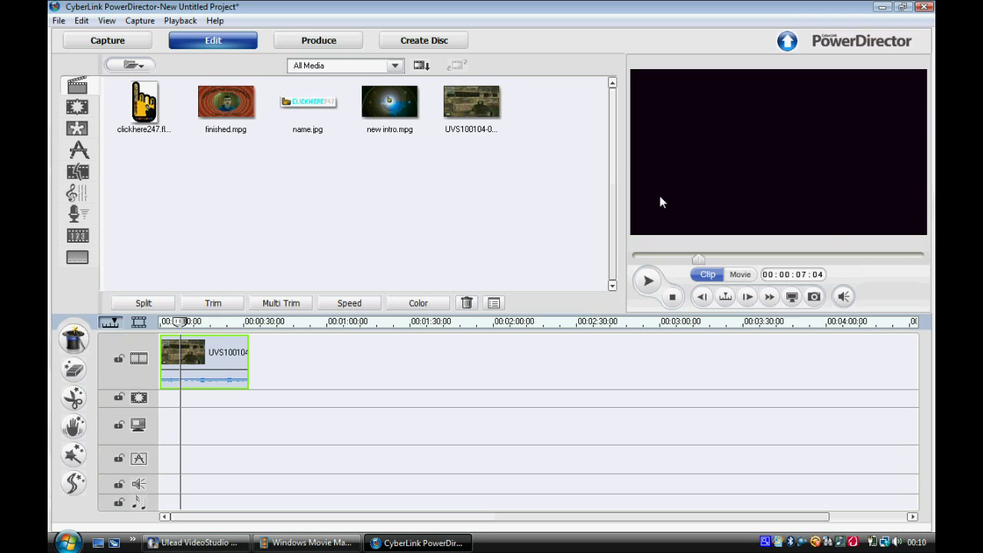
pyautogui.rightClick(193, 376)
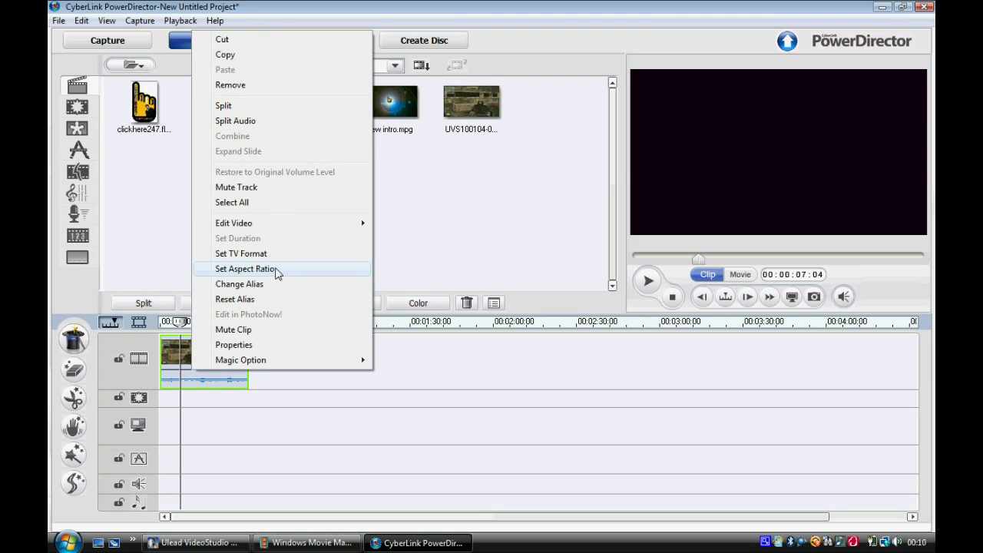
pyautogui.click(435, 207)
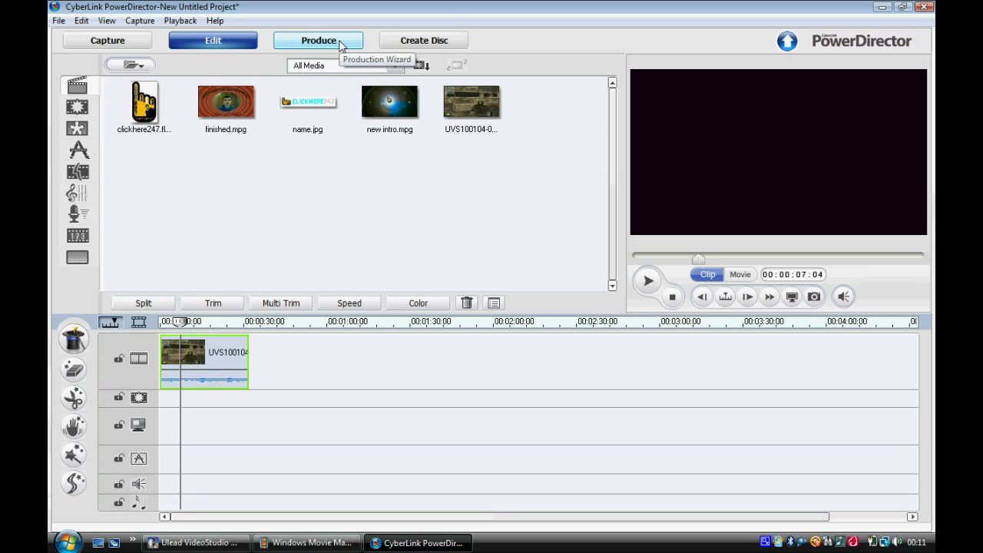
# Produce to a file as MPEG2 with the (HD) MPEG-2, 720p profile, then continue.
pyautogui.click(341, 45)
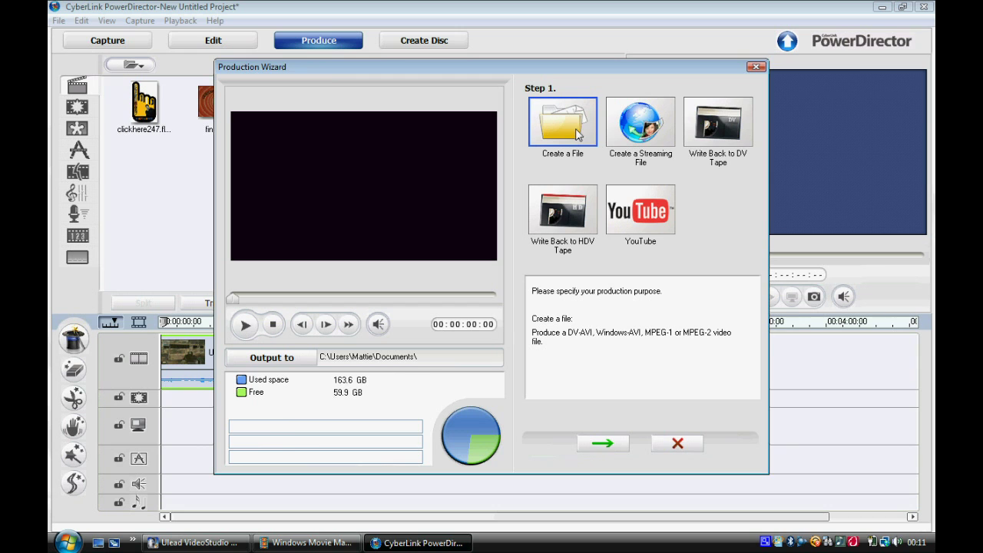
pyautogui.doubleClick(578, 135)
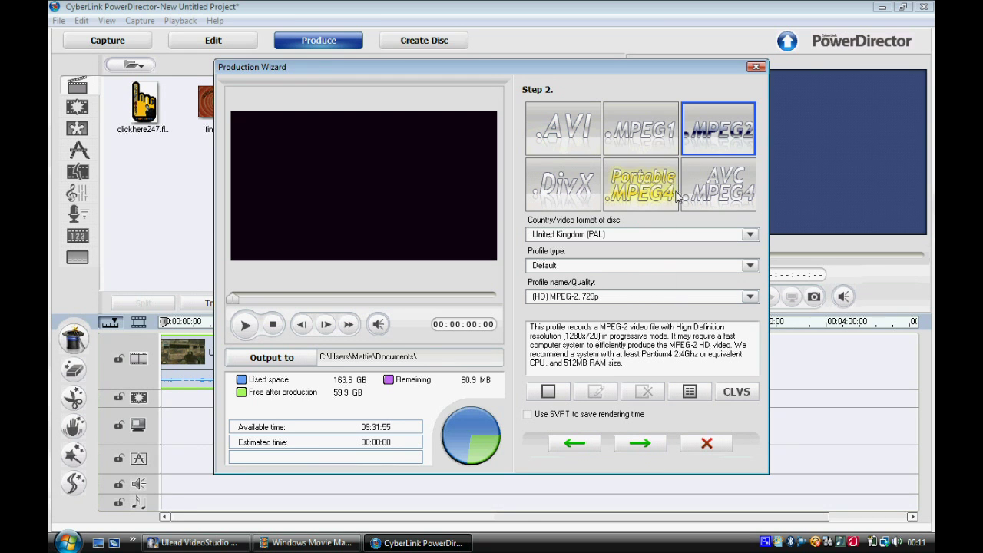
pyautogui.click(607, 297)
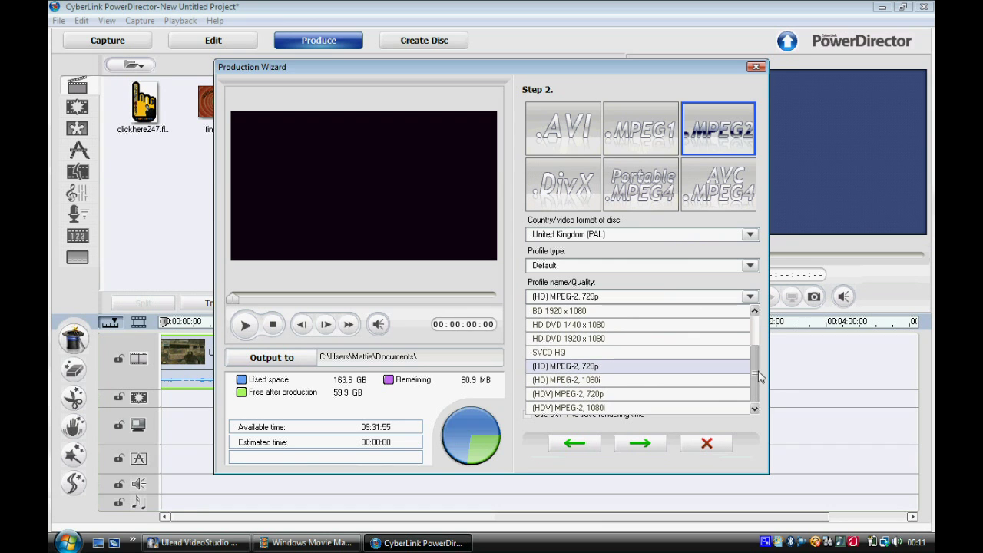
pyautogui.moveTo(755, 364); pyautogui.dragTo(759, 384)
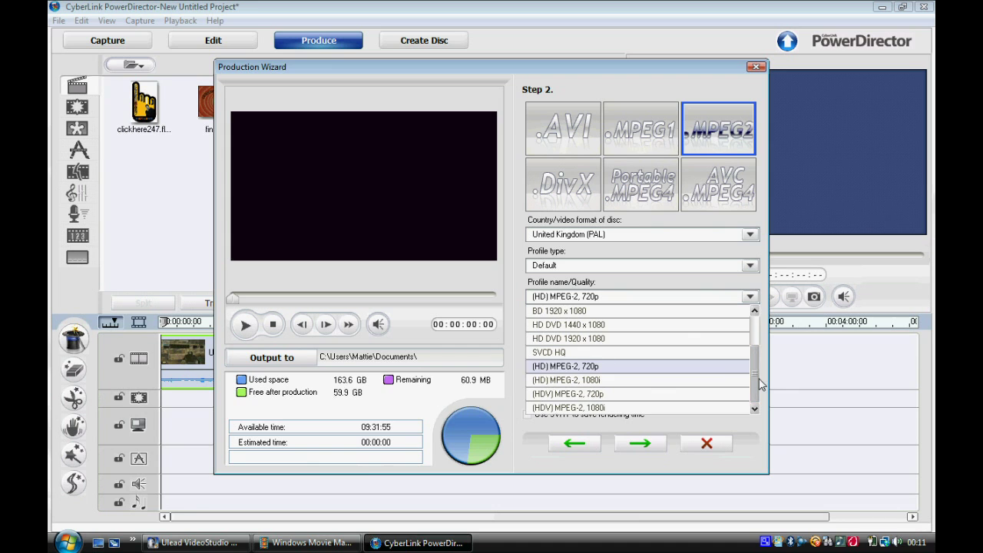
pyautogui.click(649, 444)
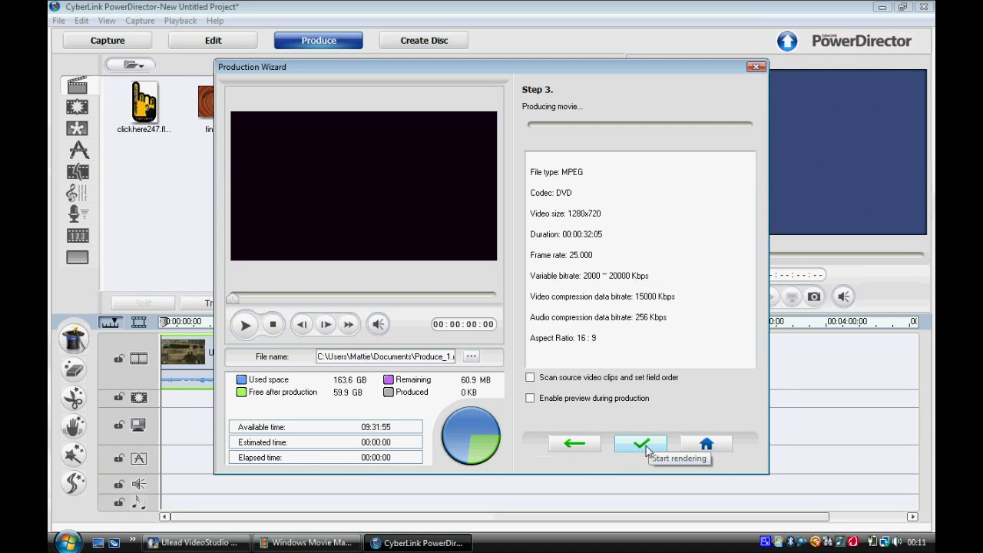
# Save the output as Produce_1 in the ClickHere247 folder and start rendering.
pyautogui.click(471, 356)
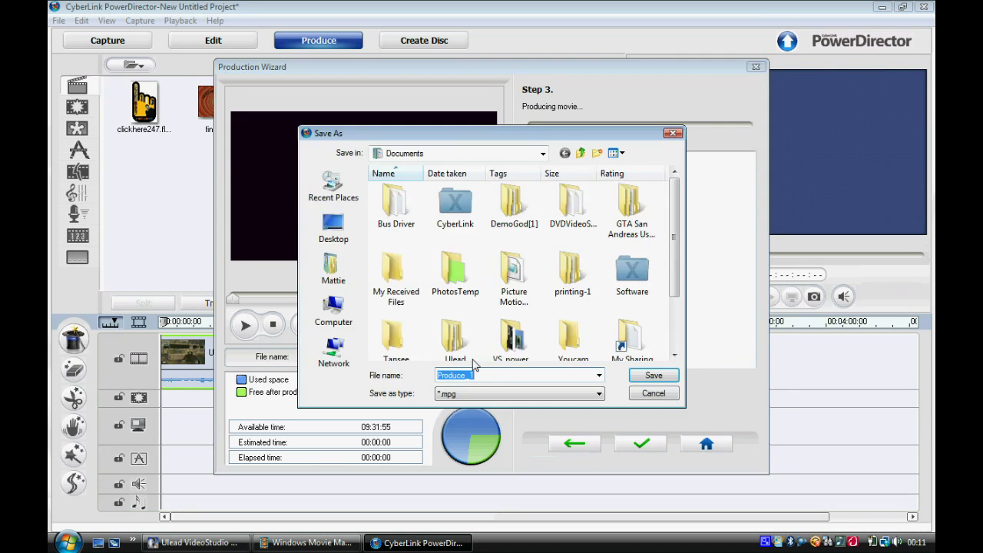
pyautogui.click(419, 153)
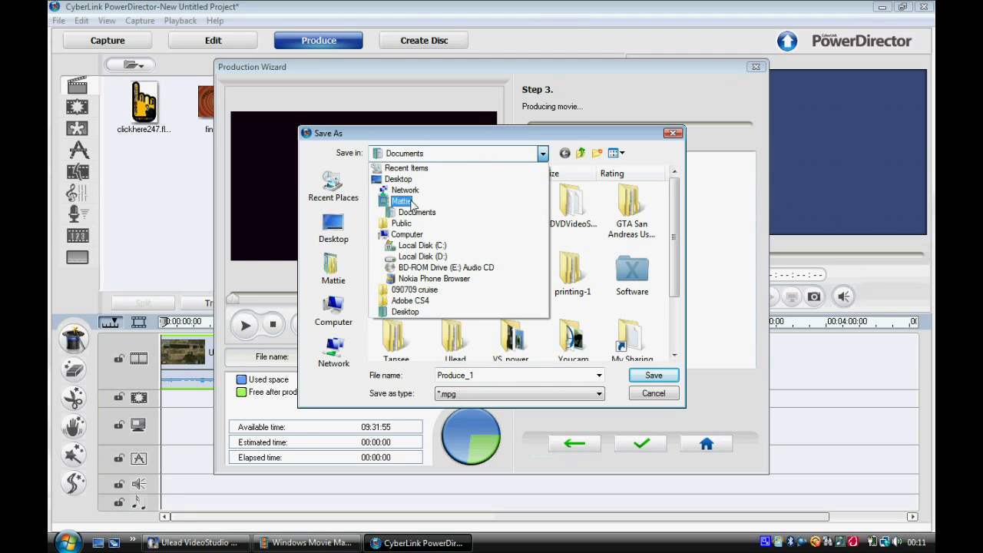
pyautogui.click(410, 193)
pyautogui.doubleClick(410, 197)
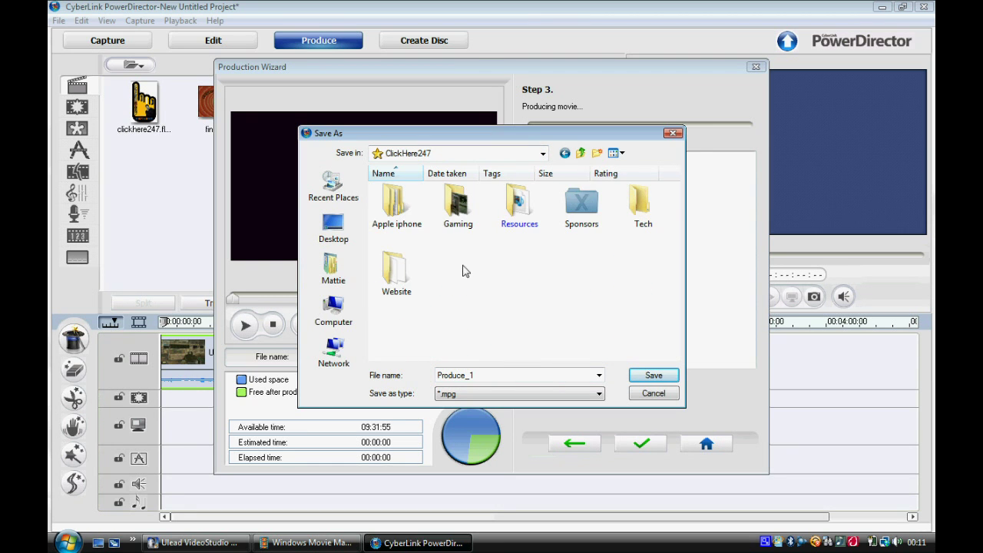
pyautogui.click(654, 376)
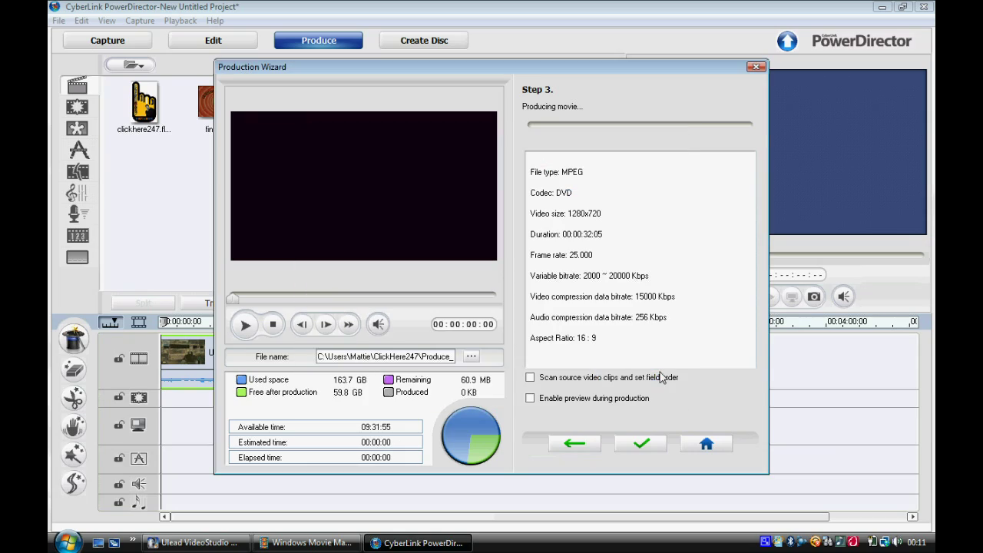
pyautogui.click(641, 444)
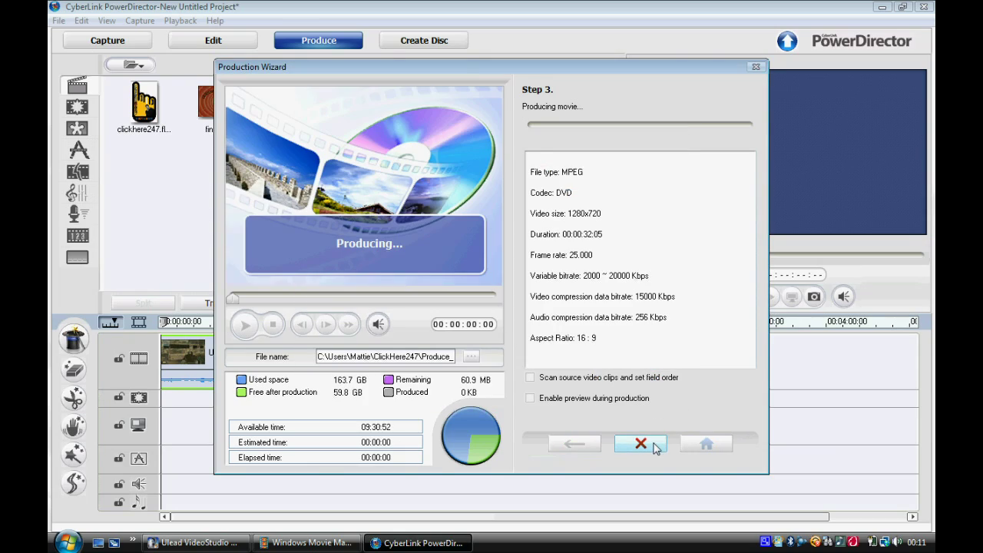